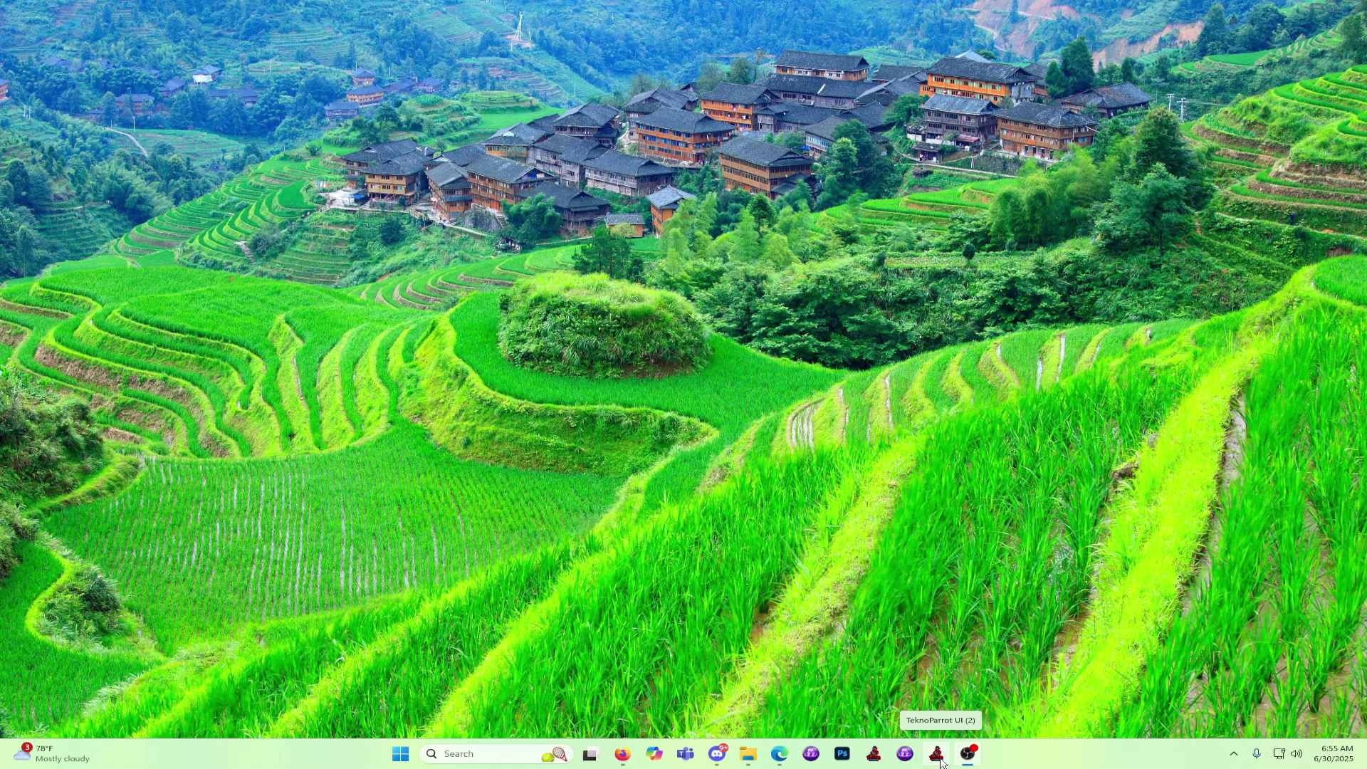
# - Bring TeknoParrot UI forward and browse the library, viewing Arcana Heart 2 and Haunted Museum
pyautogui.click(938, 756)
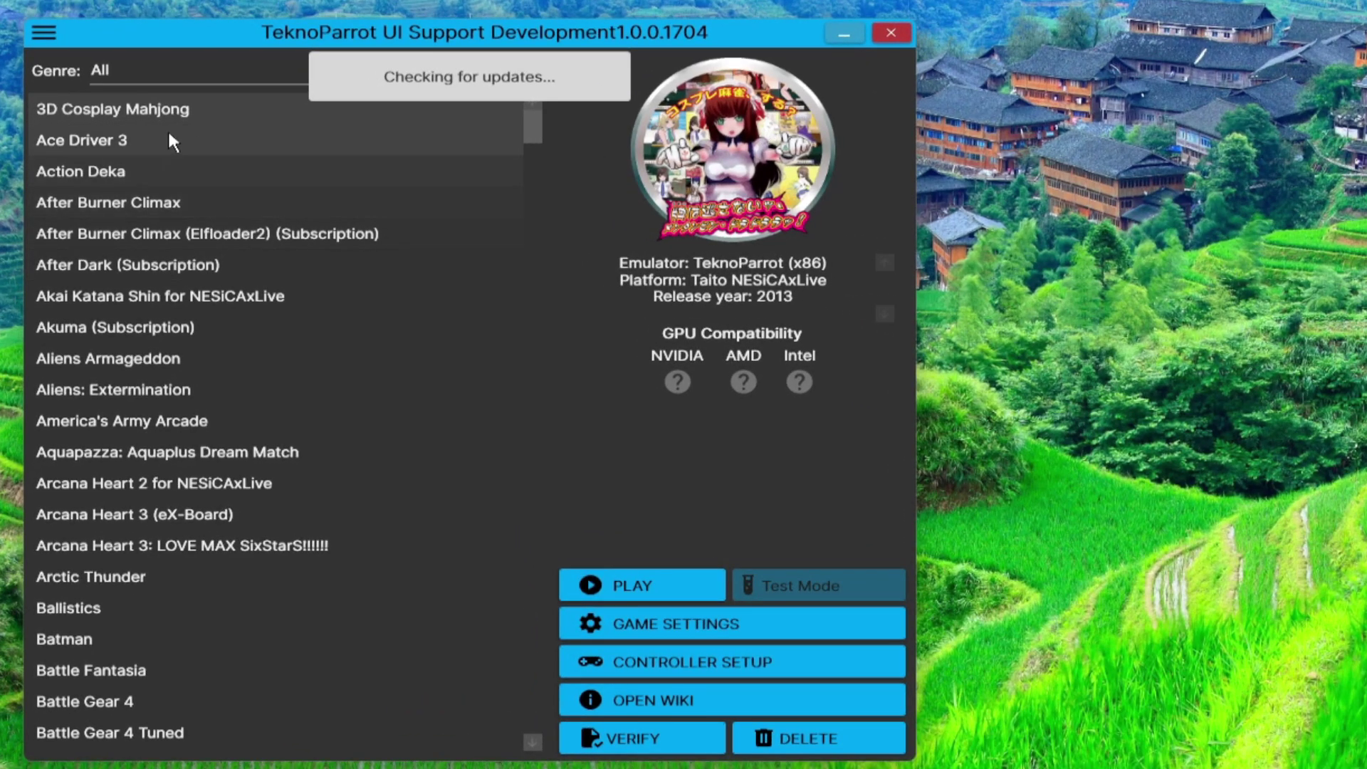
pyautogui.click(196, 483)
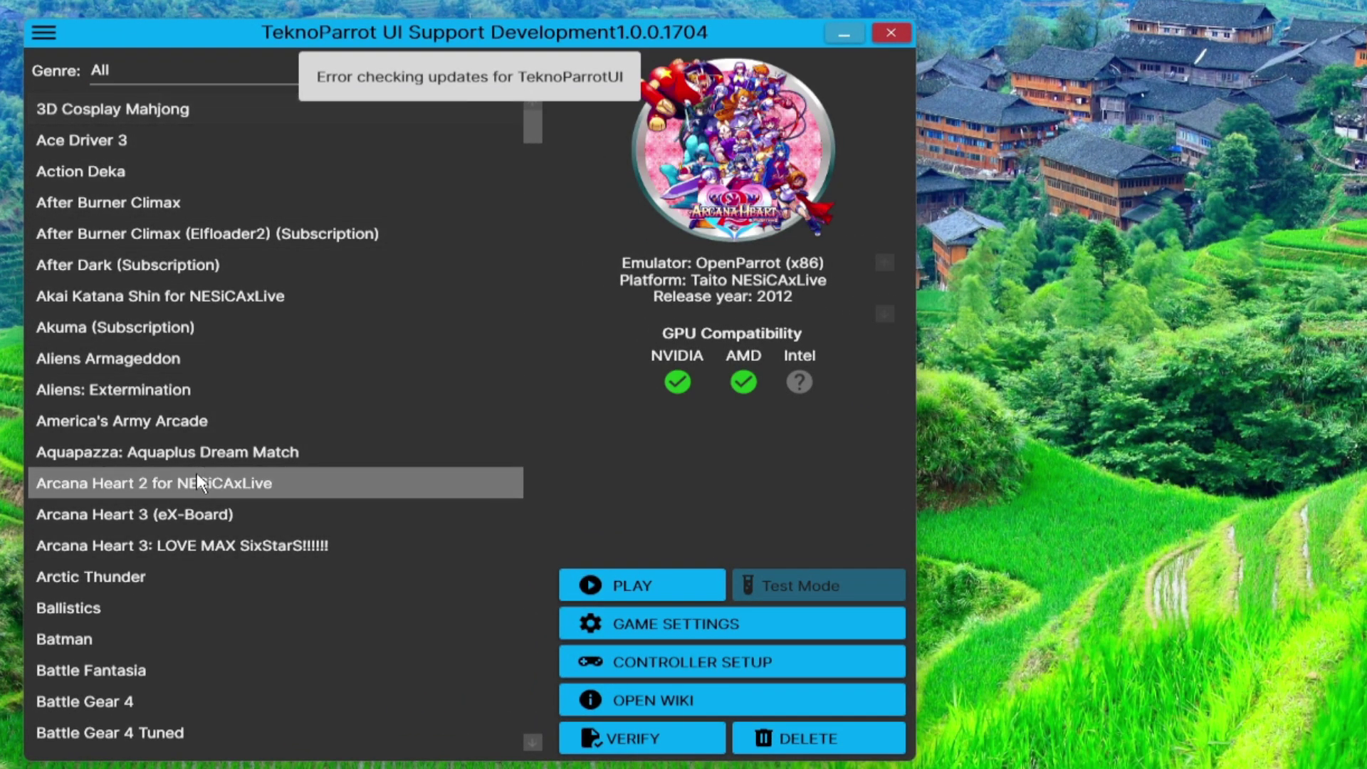
pyautogui.scroll(-4, 198, 477)
pyautogui.scroll(-20, 197, 483)
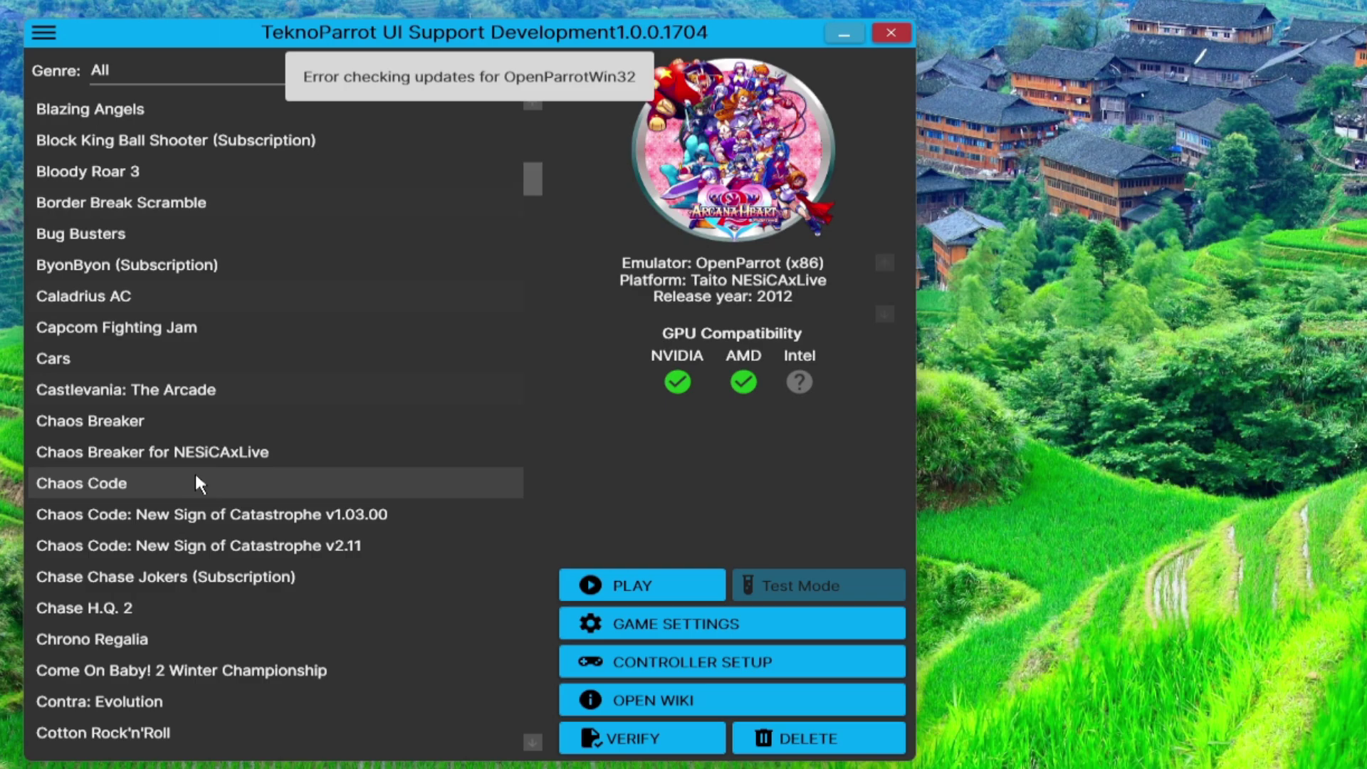
pyautogui.scroll(-20, 184, 486)
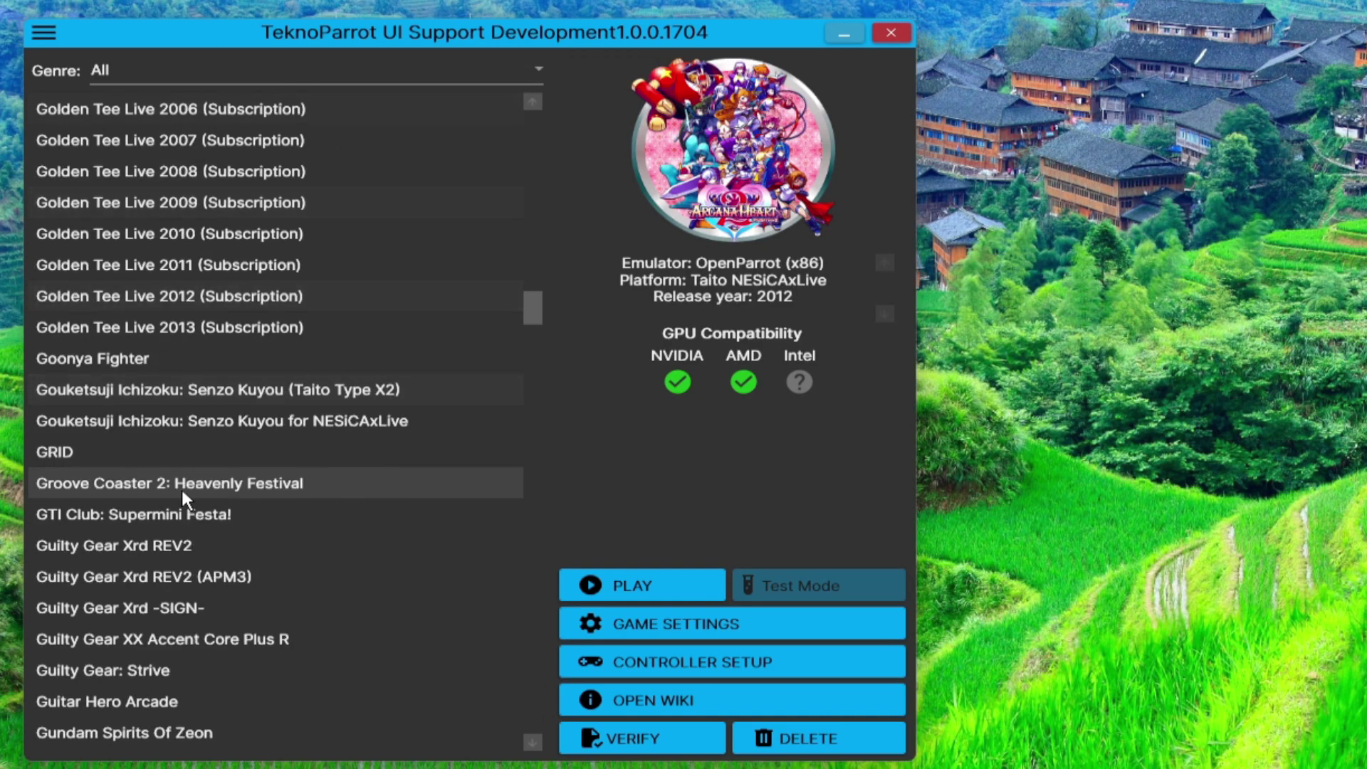
pyautogui.click(178, 489)
# - Jump to the M games and compare Moto GP (Subscription), settling on Music GunGun 2's details
pyautogui.press('m')
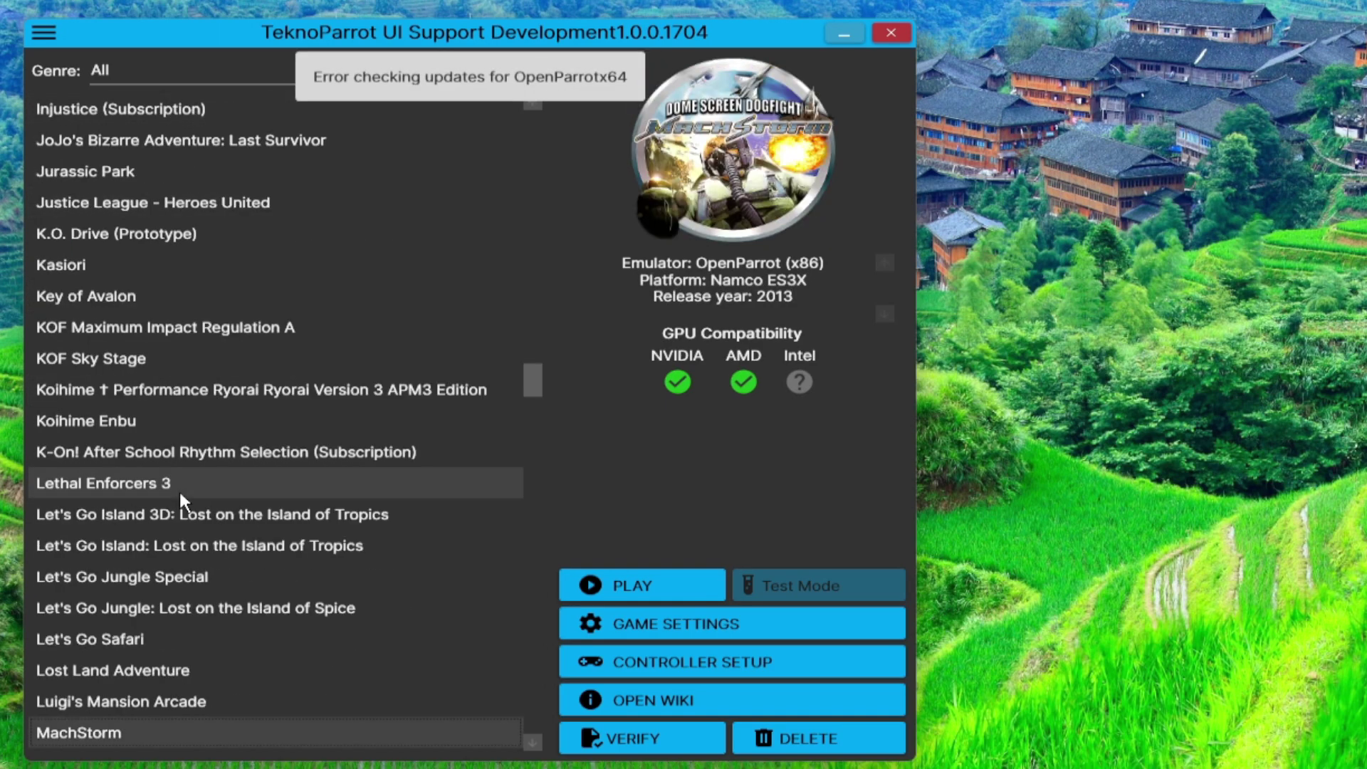
pyautogui.scroll(-2, 178, 488)
pyautogui.scroll(-1, 179, 493)
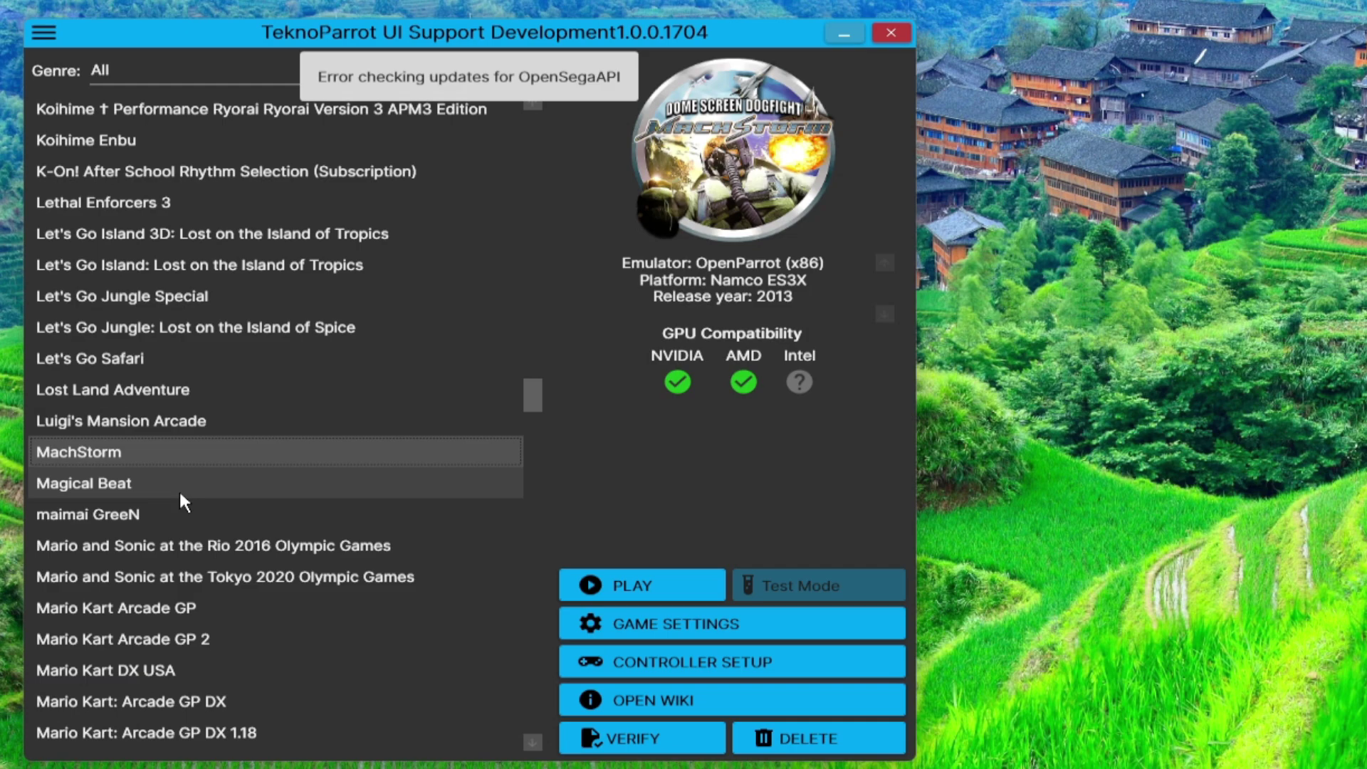
pyautogui.scroll(-4, 178, 488)
pyautogui.scroll(-2, 178, 488)
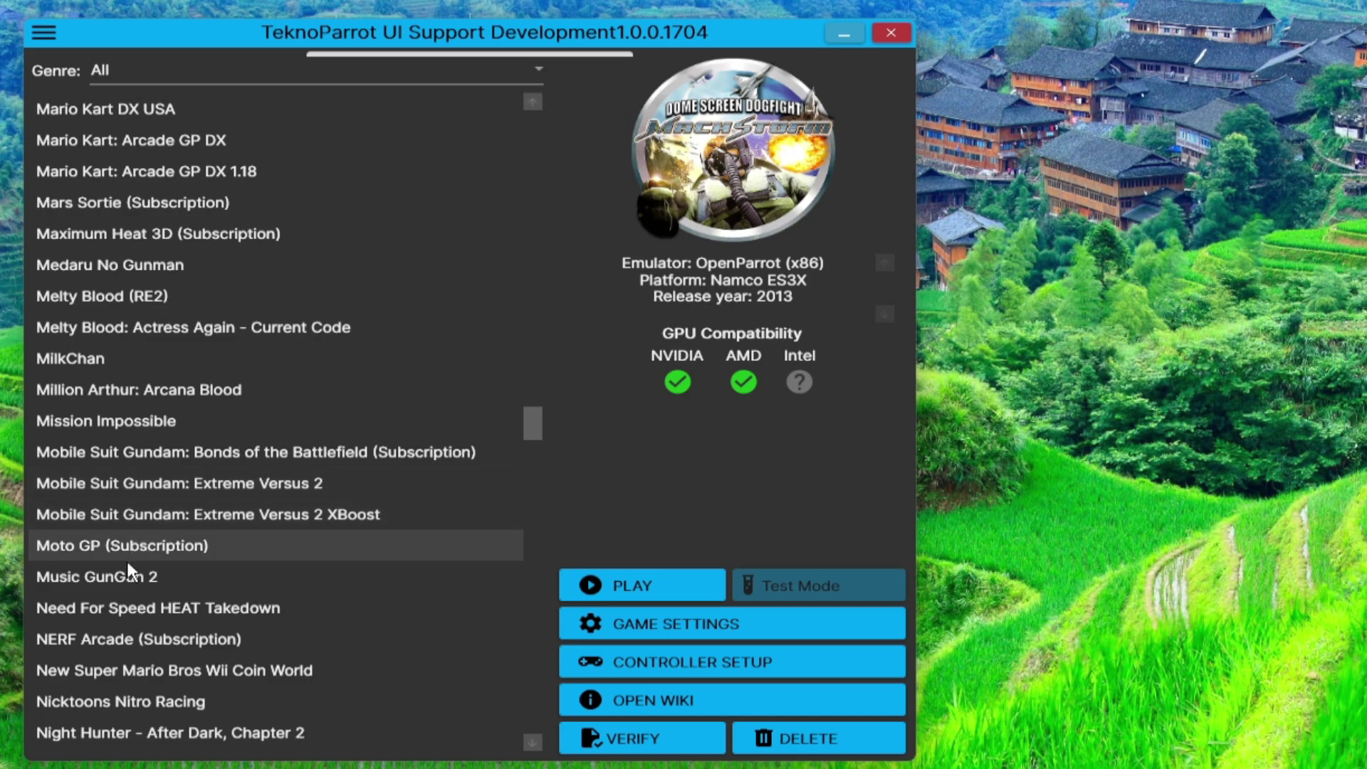
pyautogui.click(100, 578)
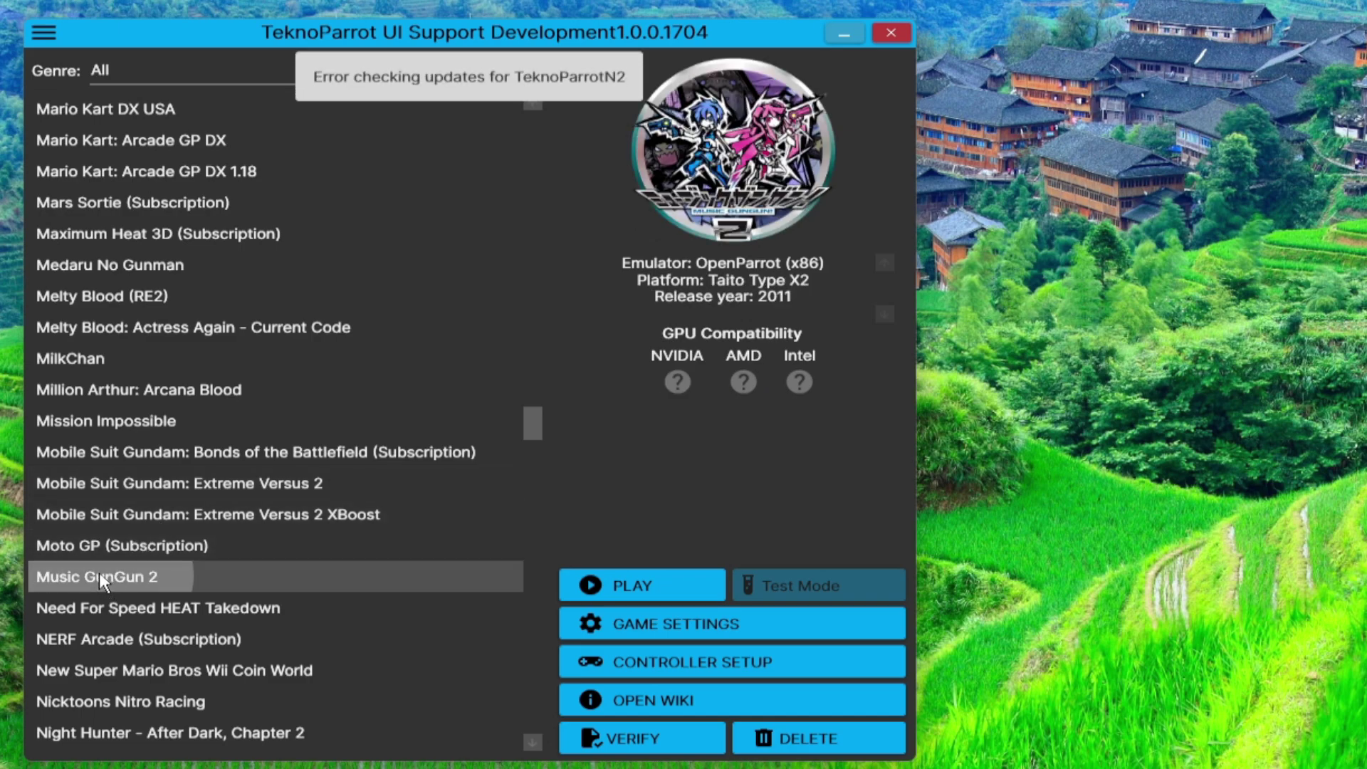
pyautogui.click(107, 550)
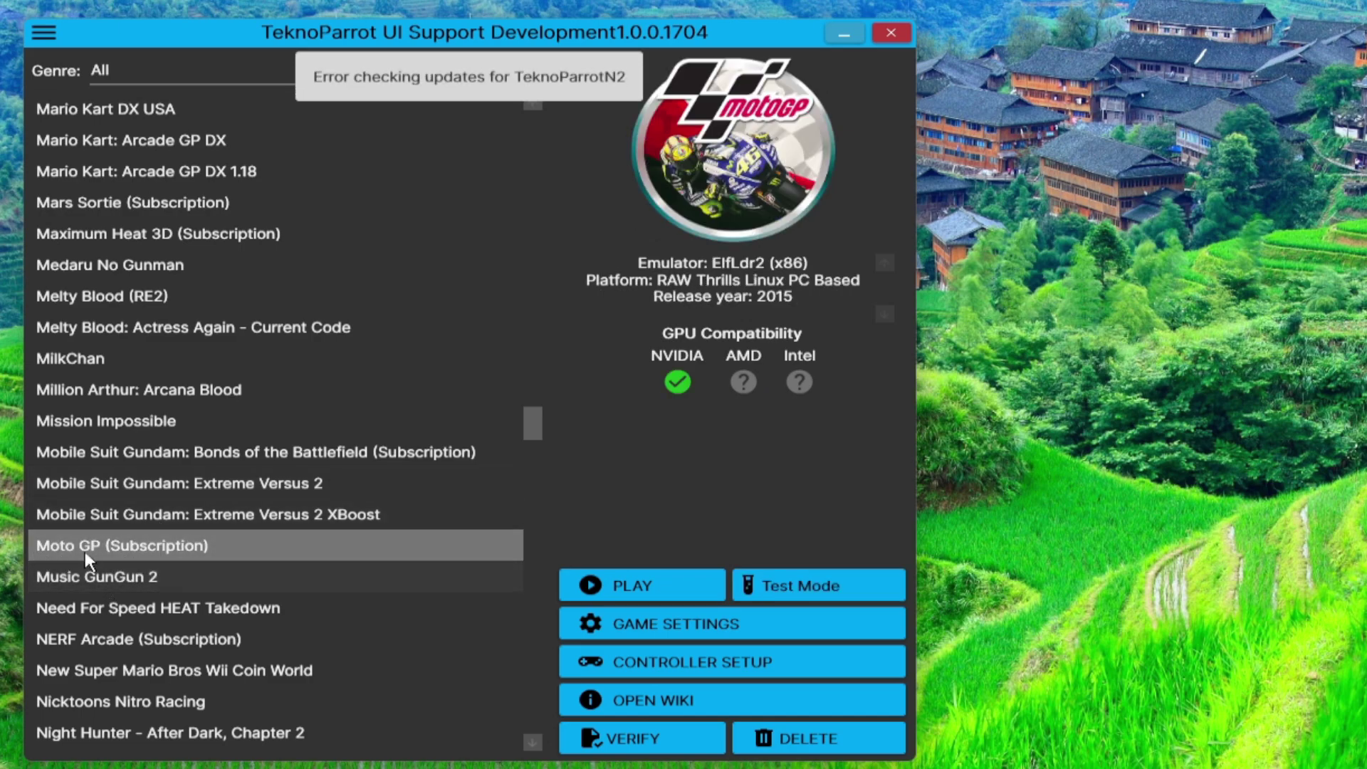
pyautogui.click(127, 574)
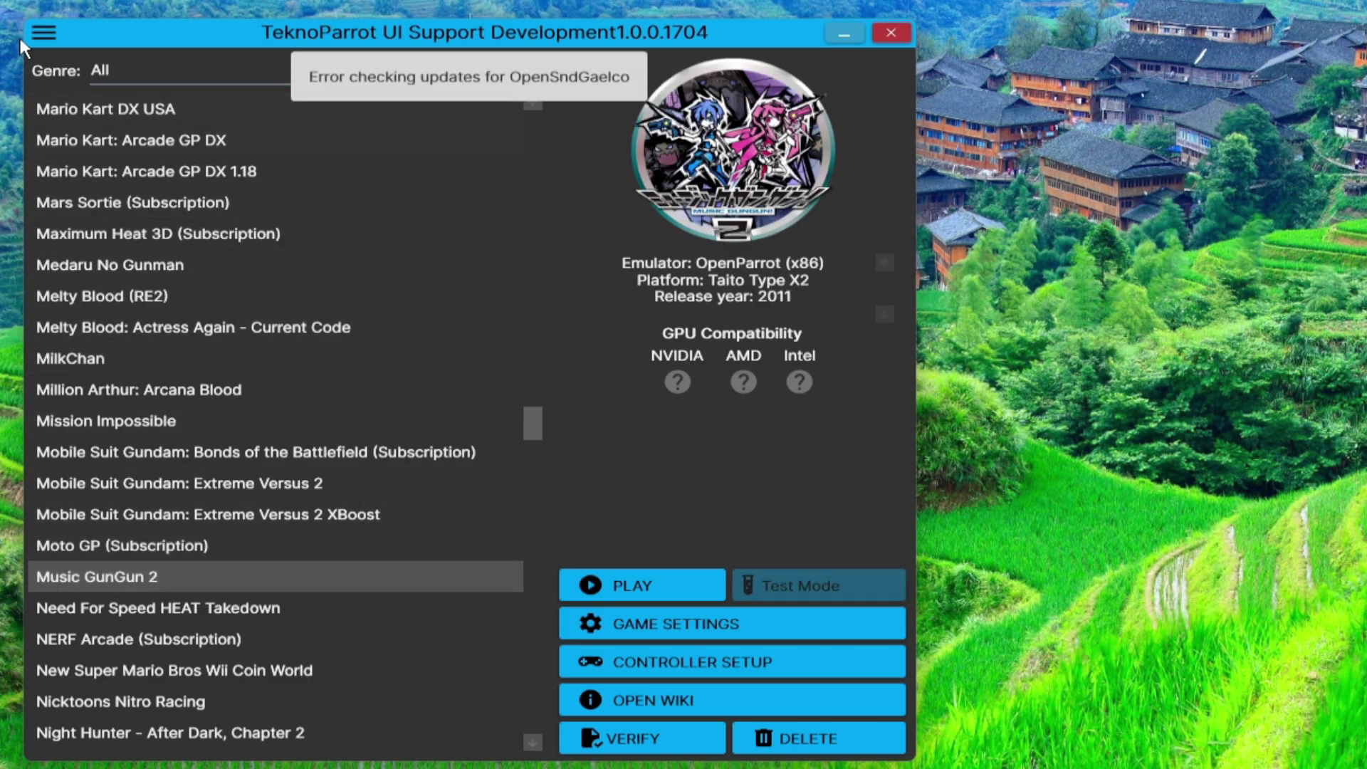
# - Add the non-subscription Moto GP entry from the Add Game list to the library
pyautogui.click(44, 34)
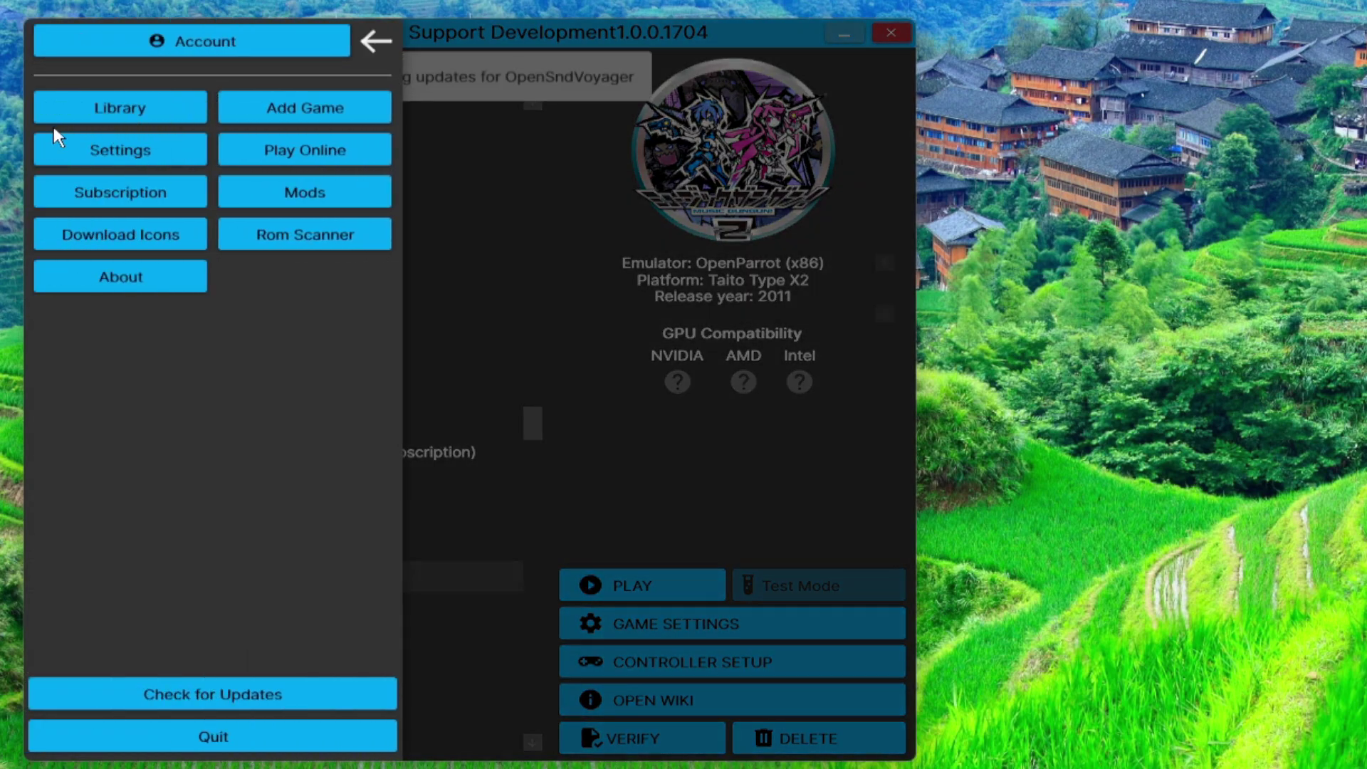
pyautogui.click(301, 109)
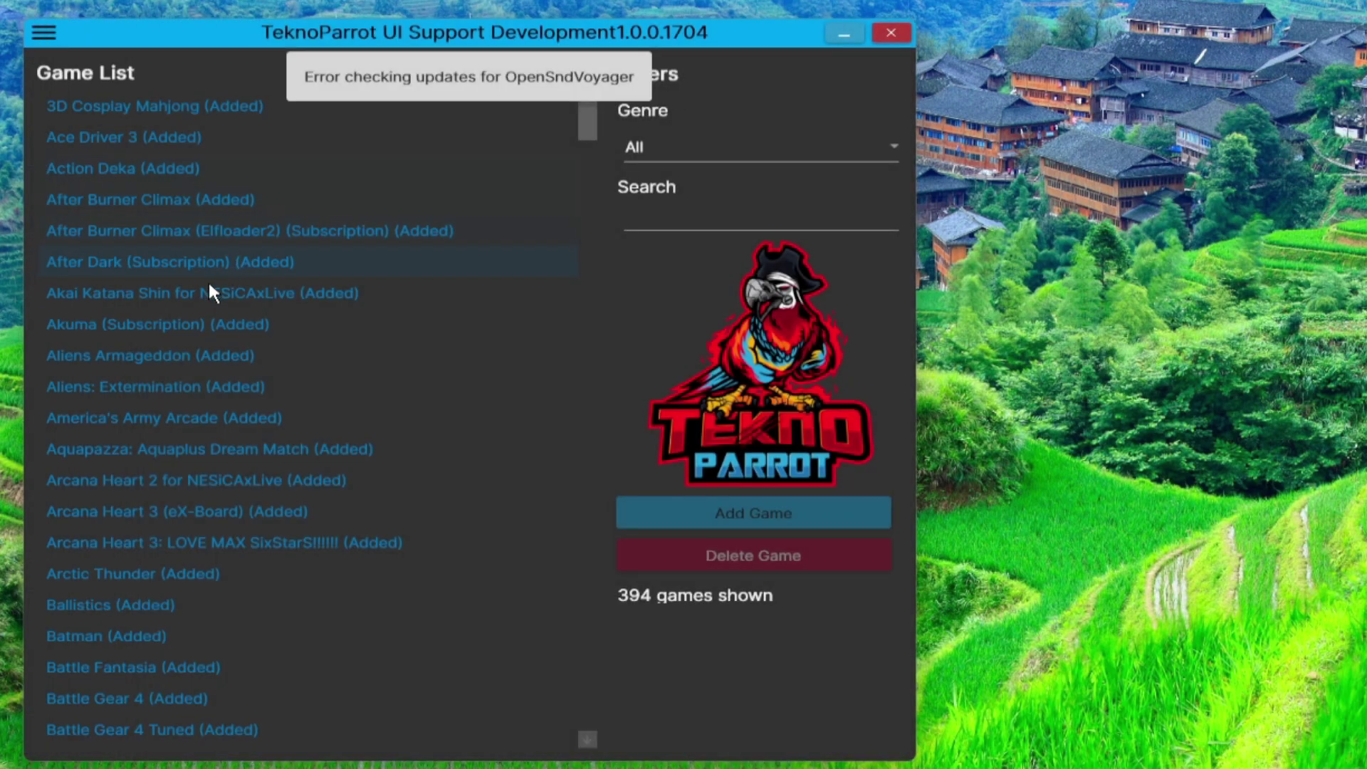
pyautogui.click(116, 460)
pyautogui.press('m')
pyautogui.scroll(-6, 120, 470)
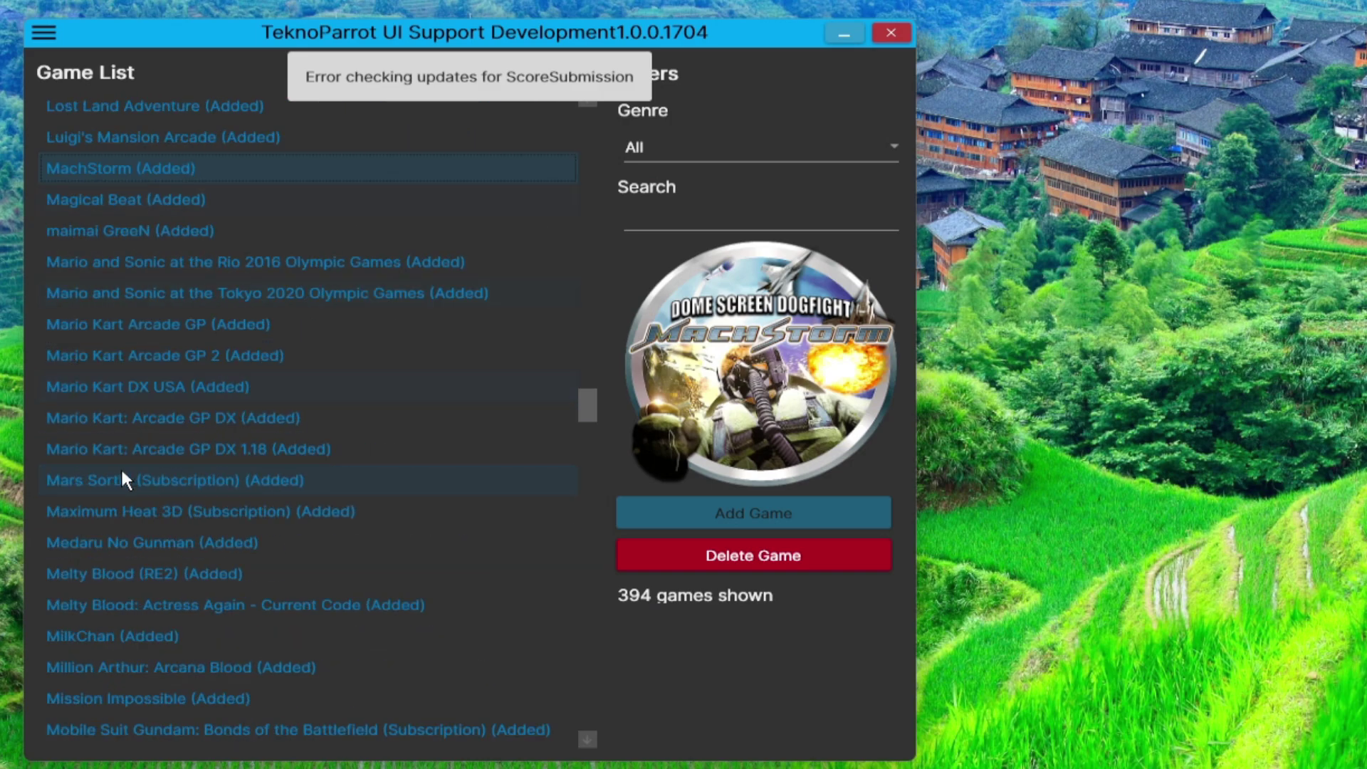
pyautogui.scroll(2, 122, 472)
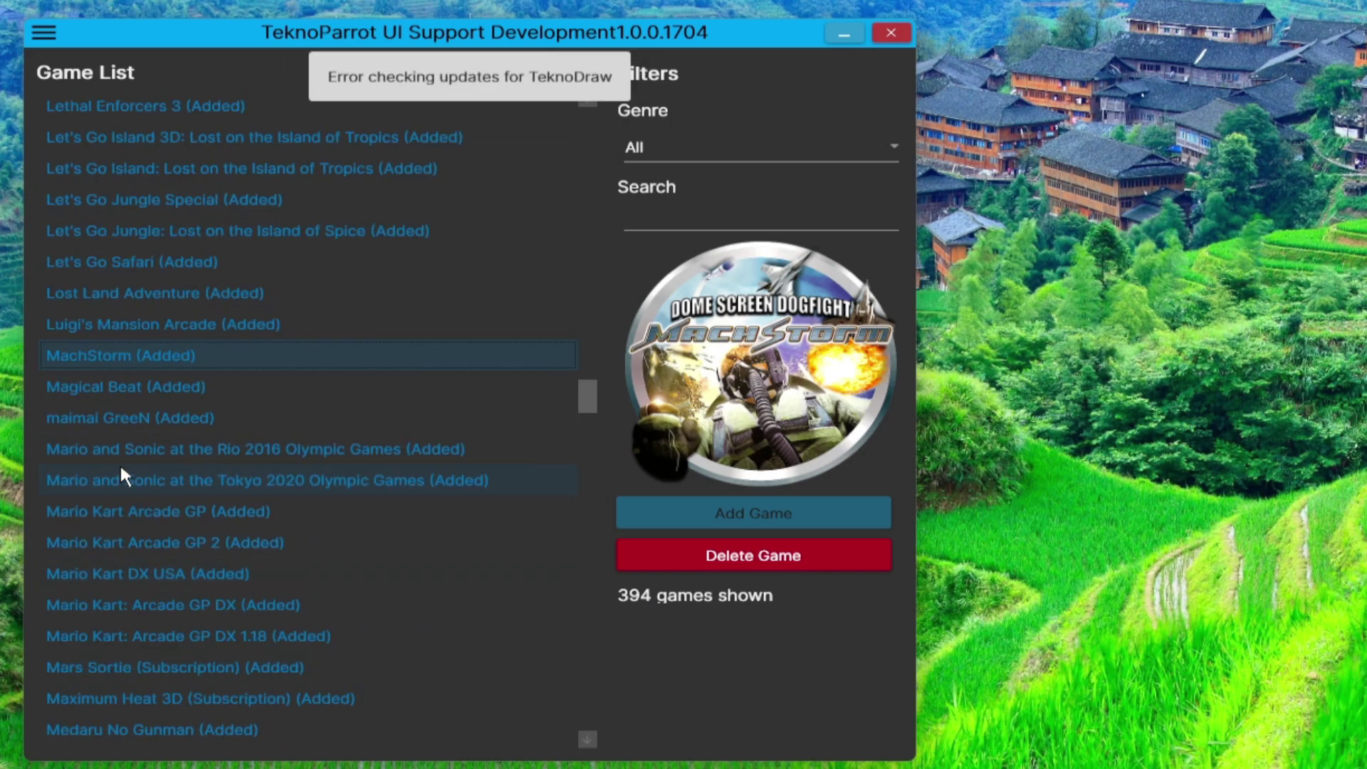
pyautogui.scroll(-4, 121, 468)
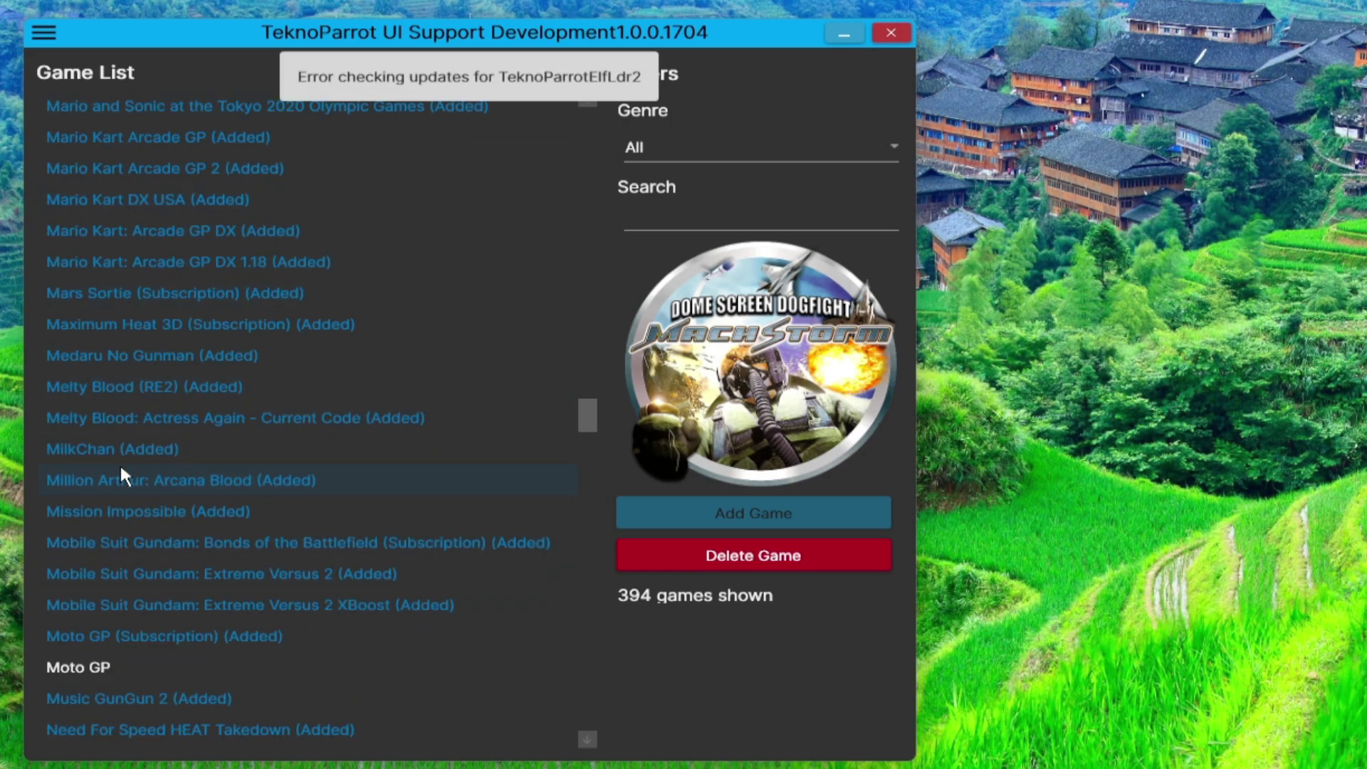
pyautogui.scroll(-2, 88, 508)
pyautogui.click(83, 484)
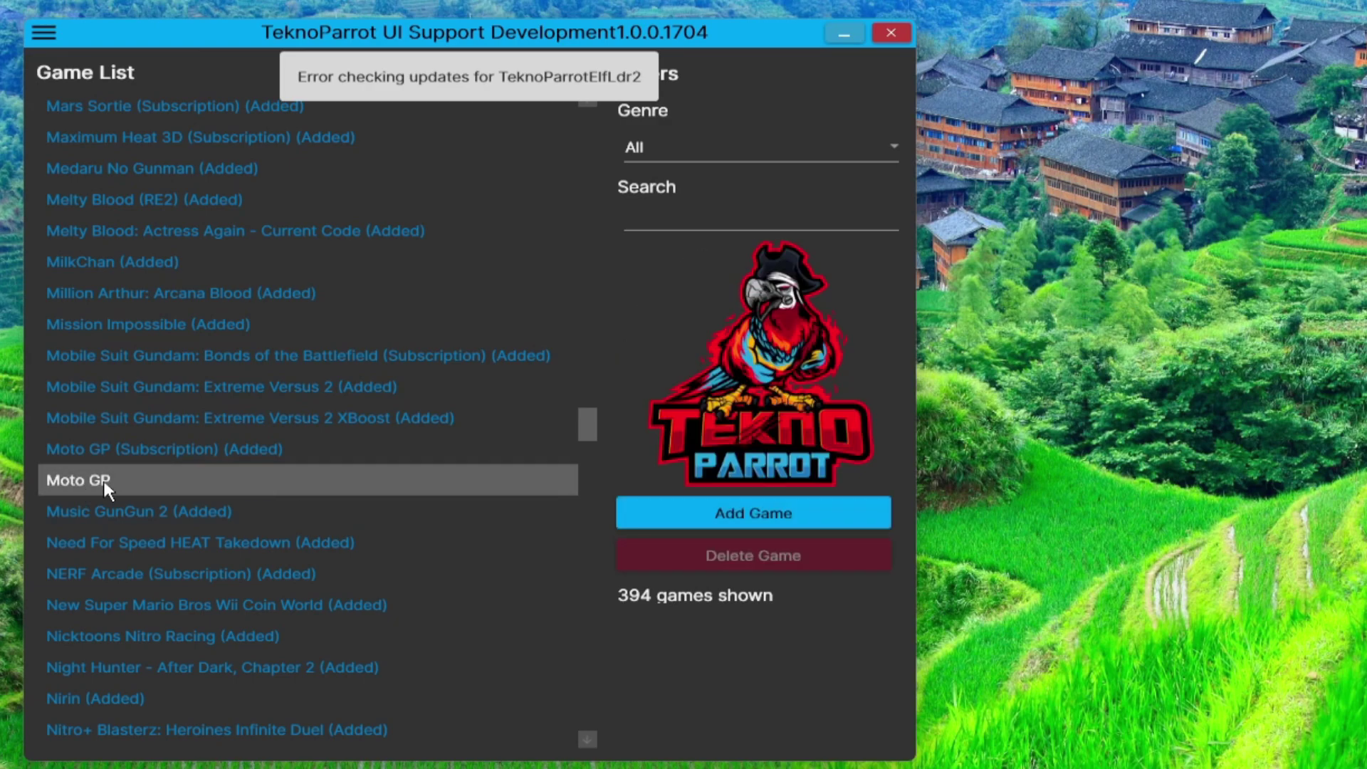
pyautogui.click(767, 520)
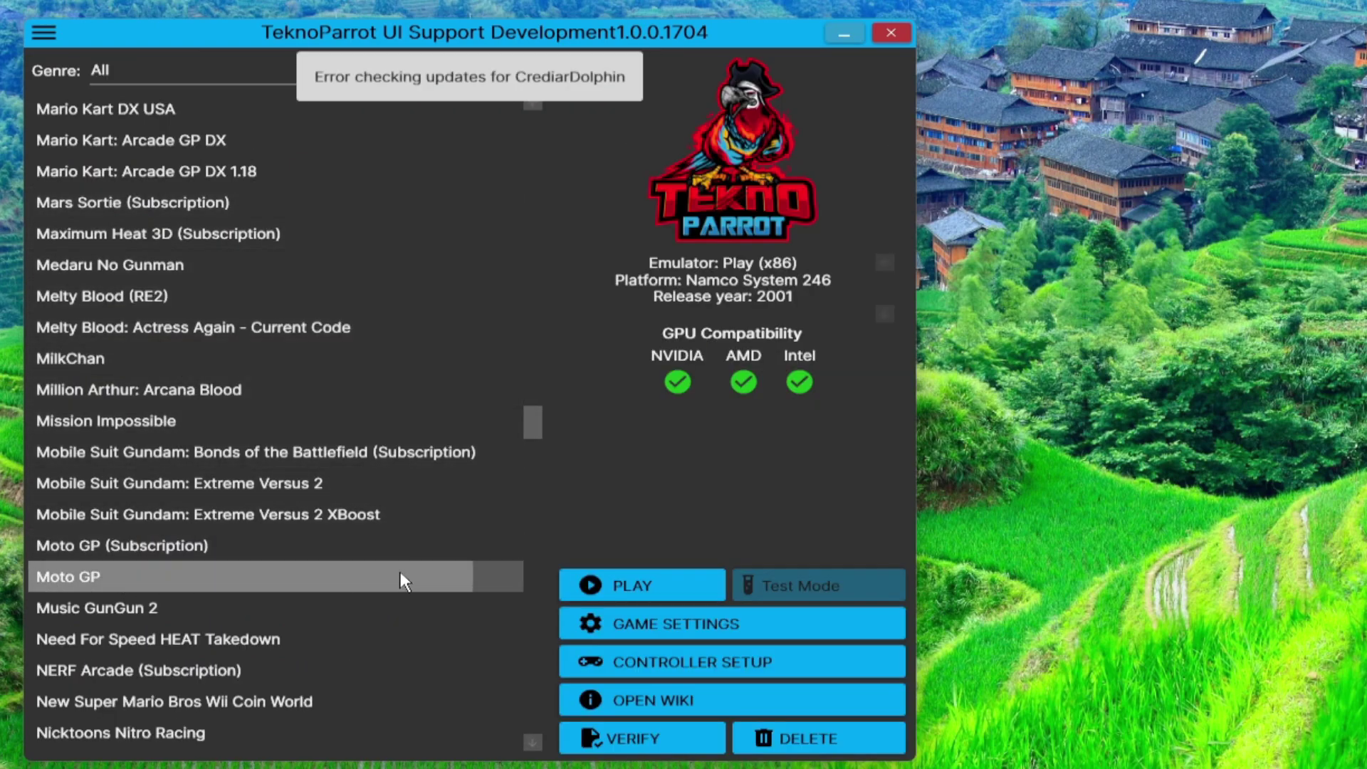
# - Point Moto GP's game executable to motogp.zip in S:\TEKNORFILESJUNE2025
pyautogui.click(719, 626)
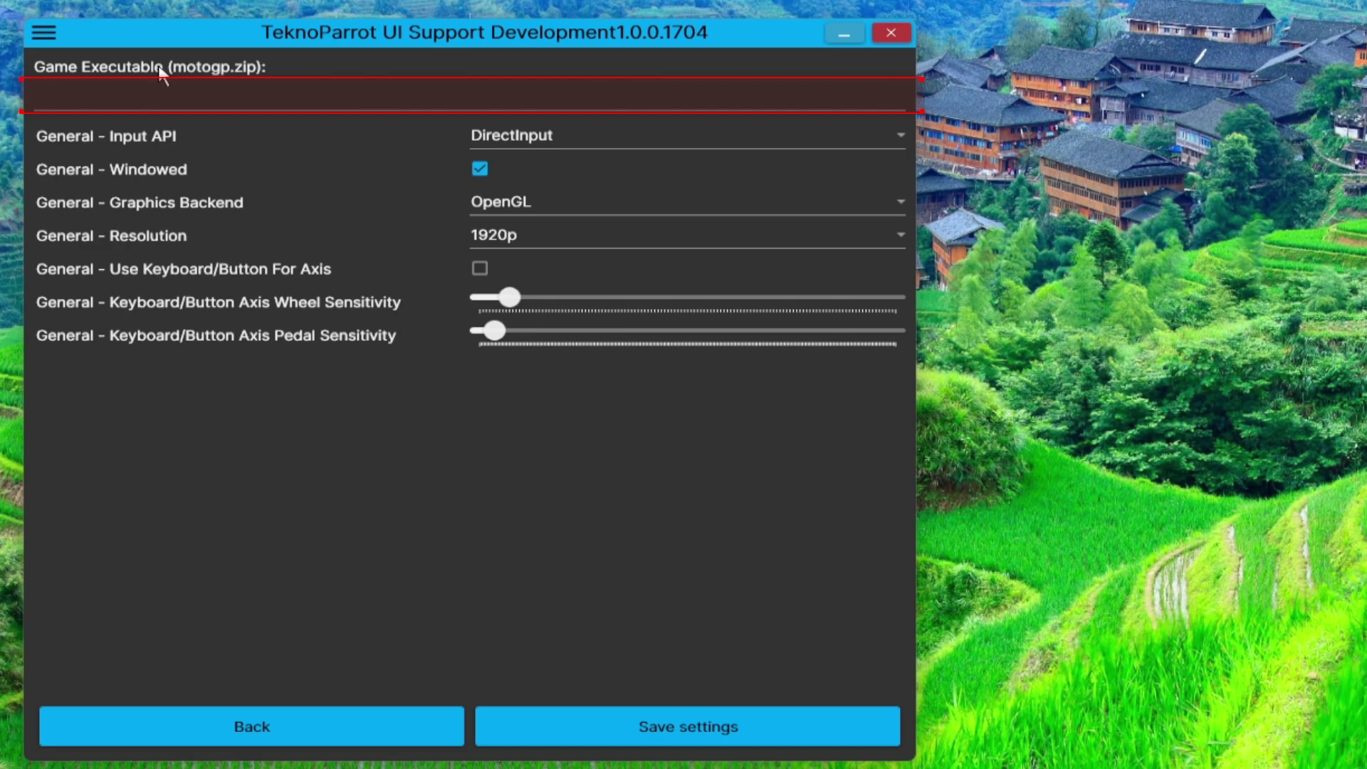
pyautogui.click(200, 88)
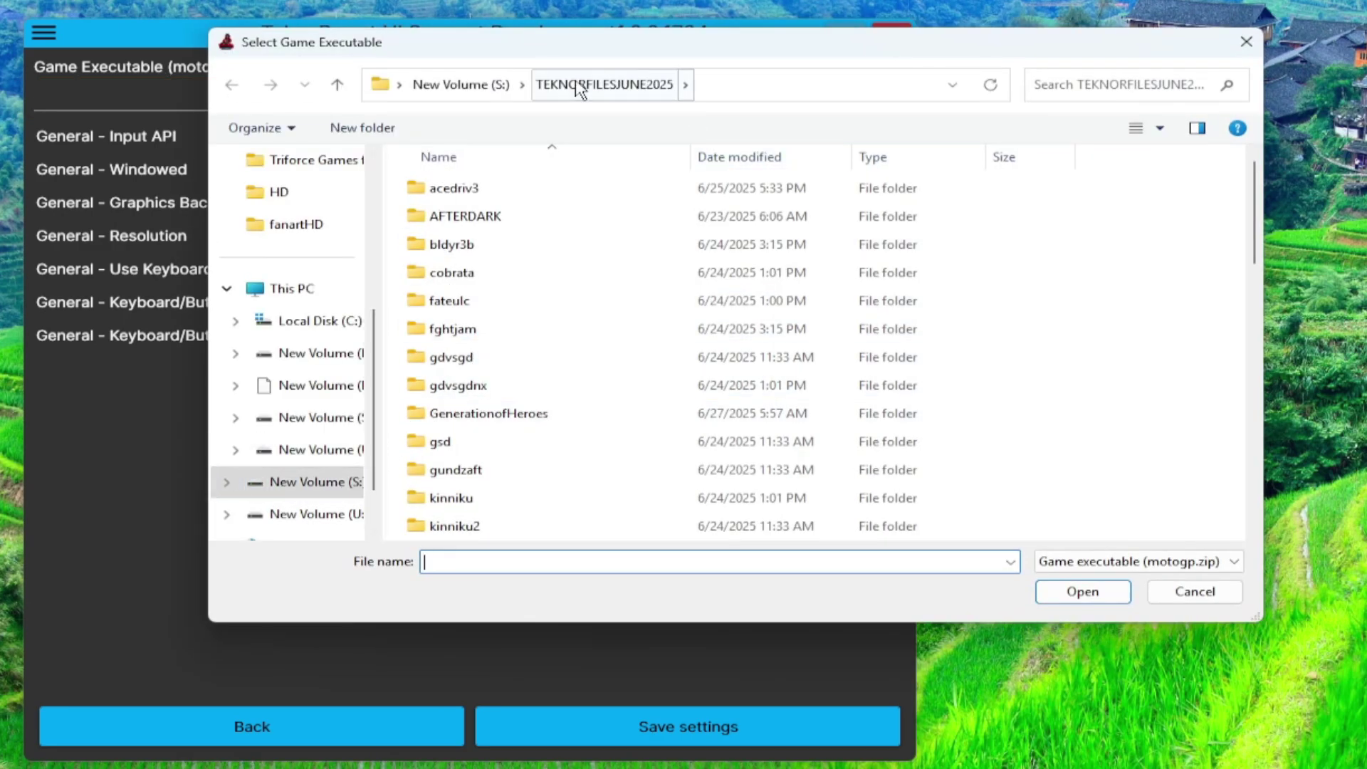
pyautogui.scroll(-4, 738, 281)
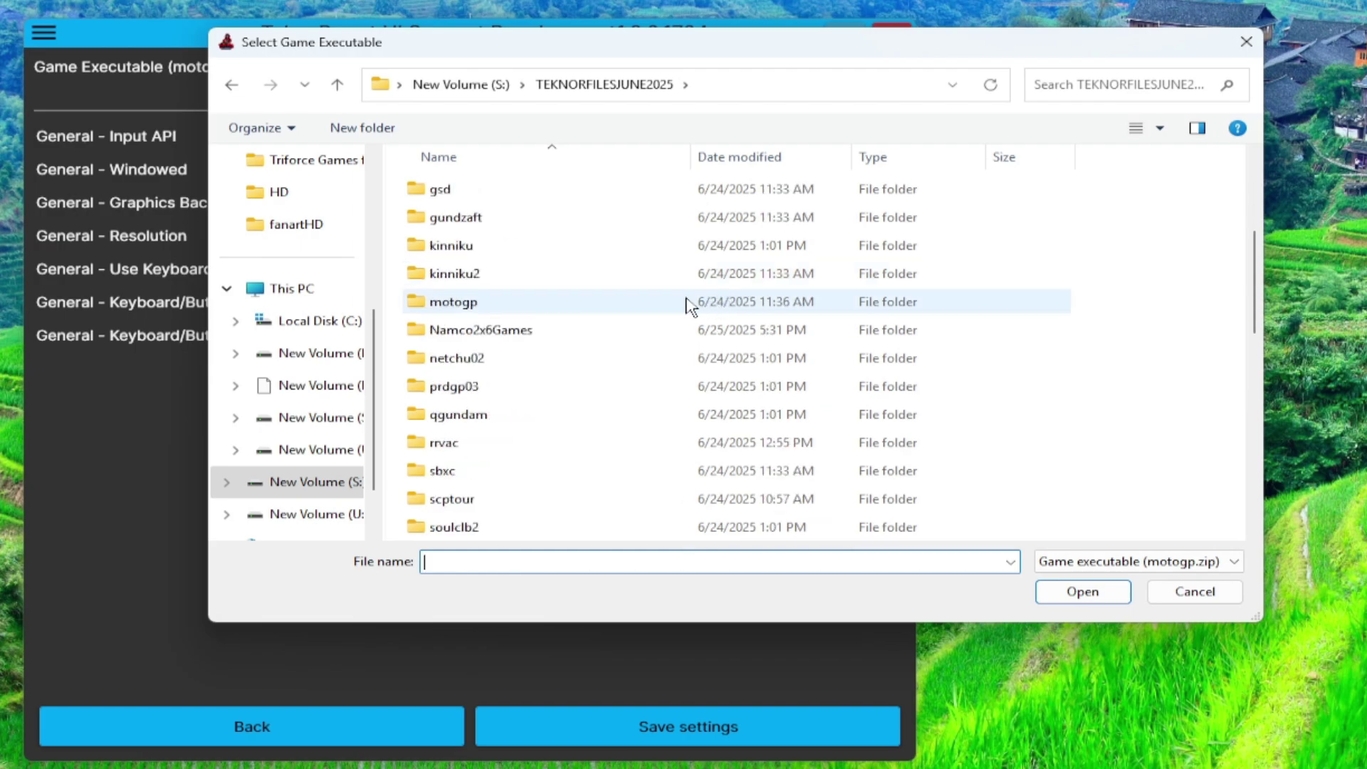
pyautogui.scroll(-7, 672, 308)
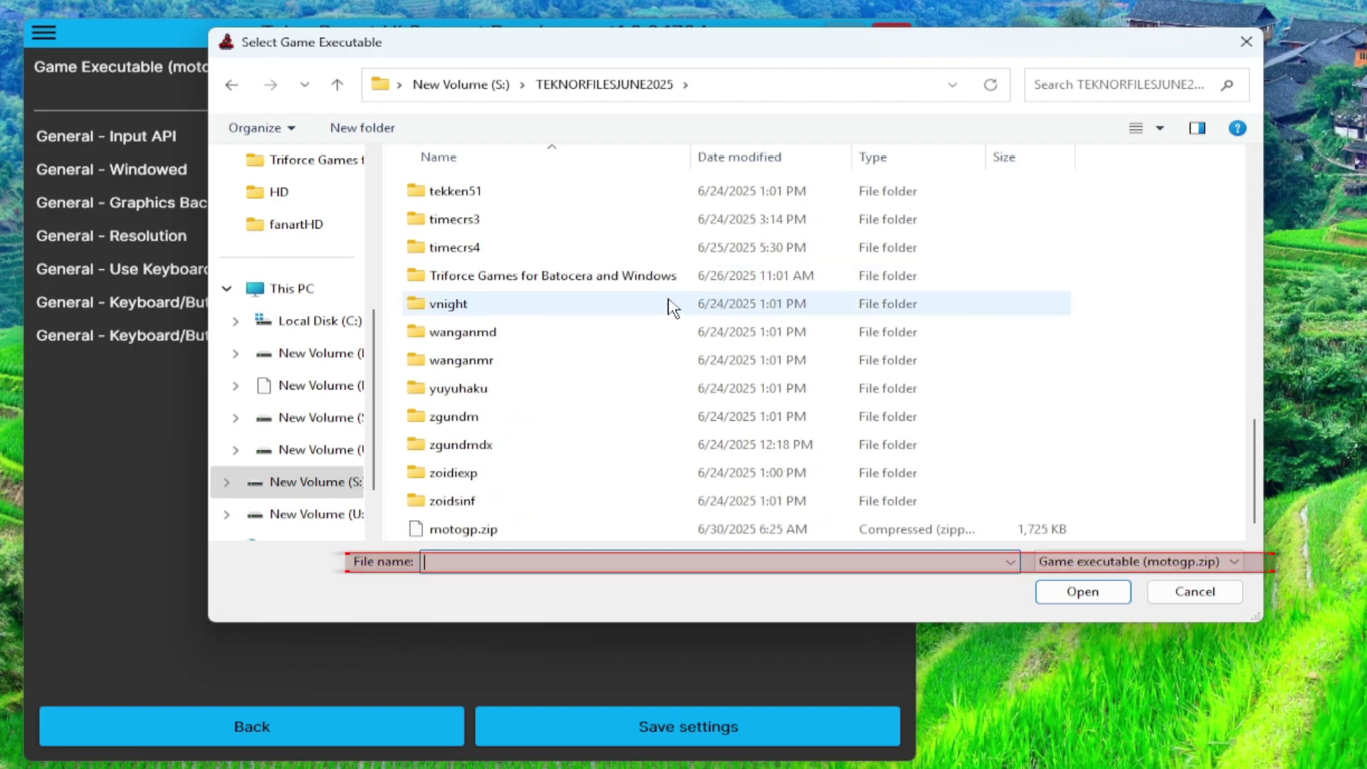
pyautogui.click(451, 532)
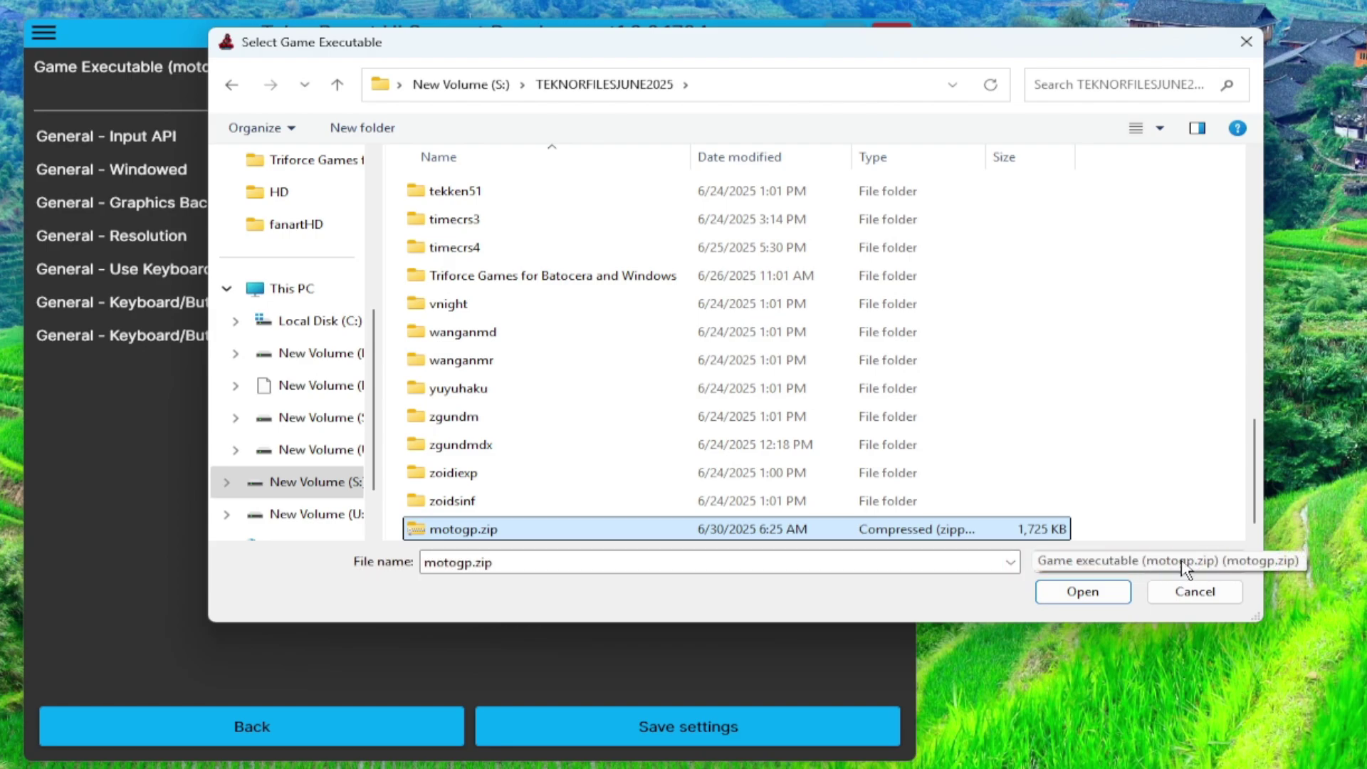
pyautogui.click(1080, 602)
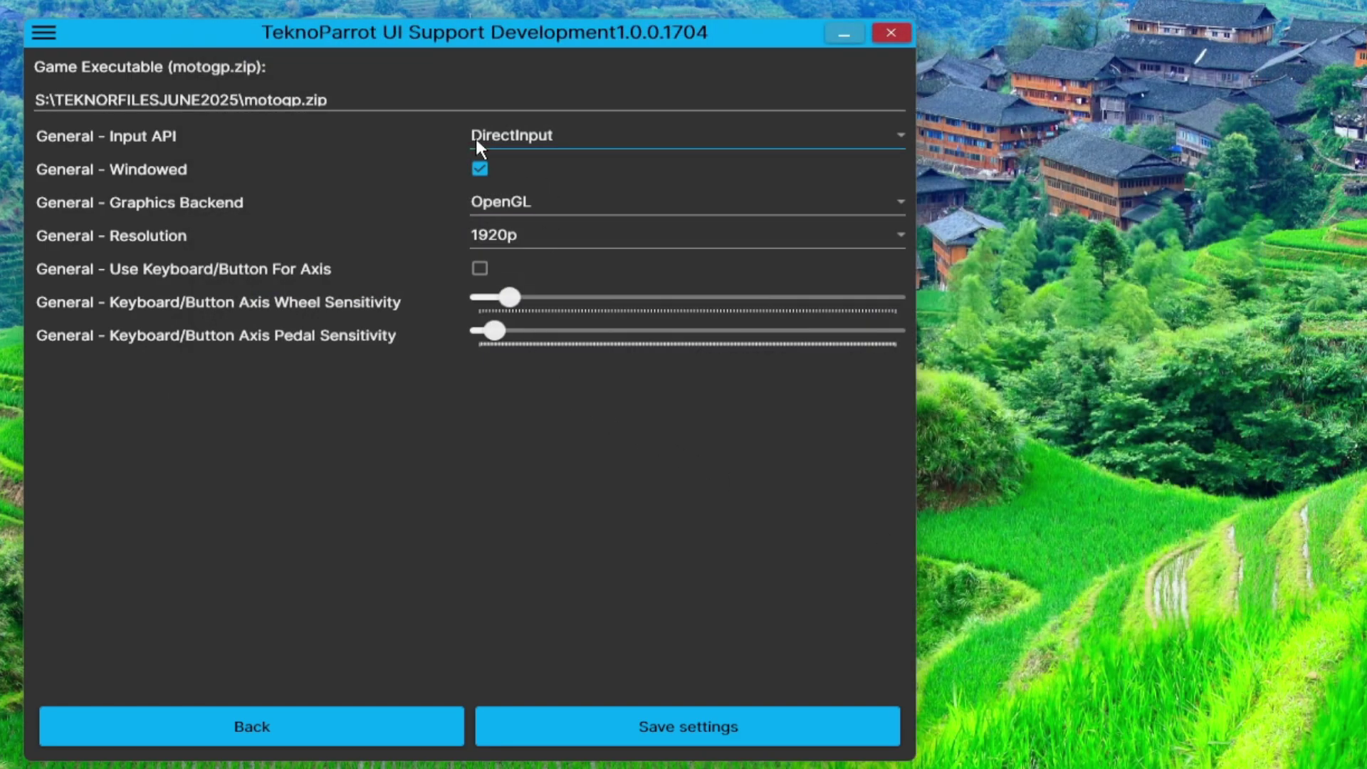
pyautogui.click(268, 107)
pyautogui.scroll(-10, 534, 484)
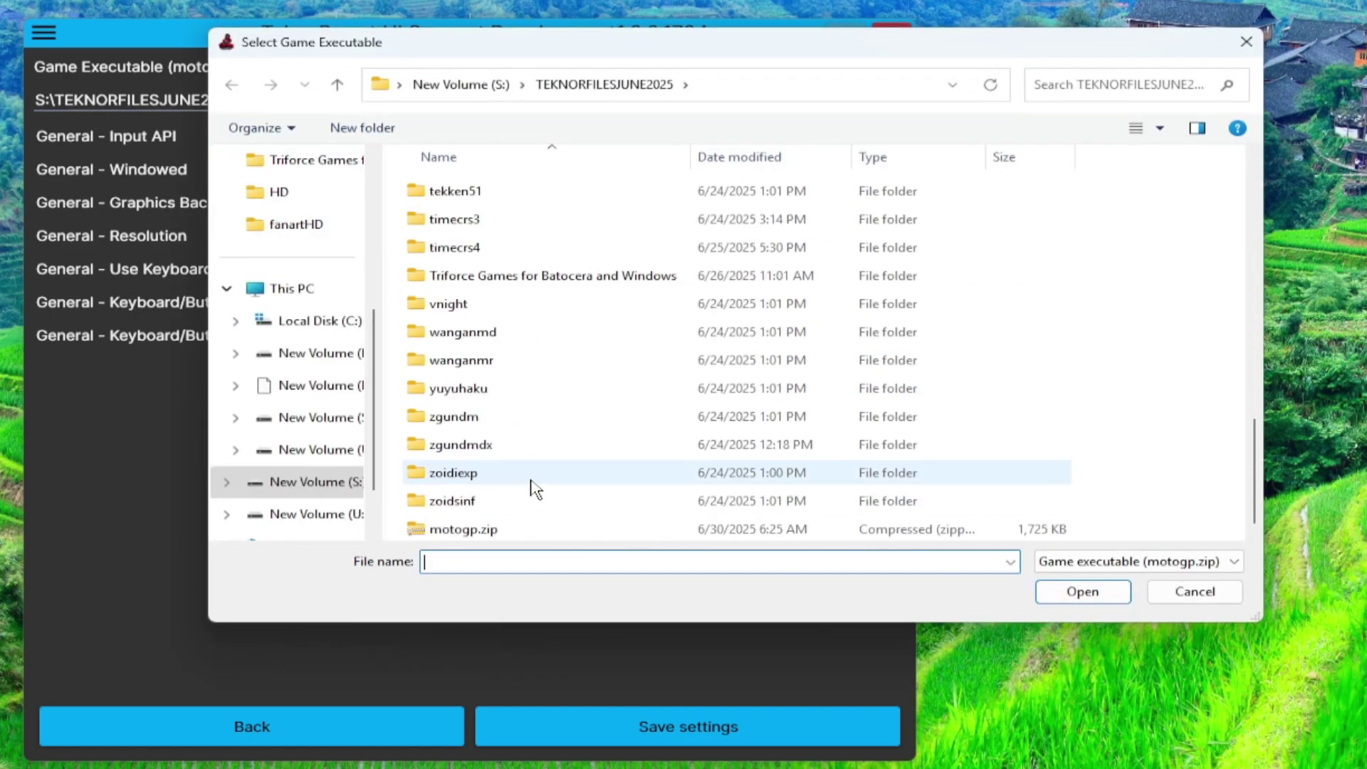
pyautogui.click(470, 530)
pyautogui.scroll(6, 499, 402)
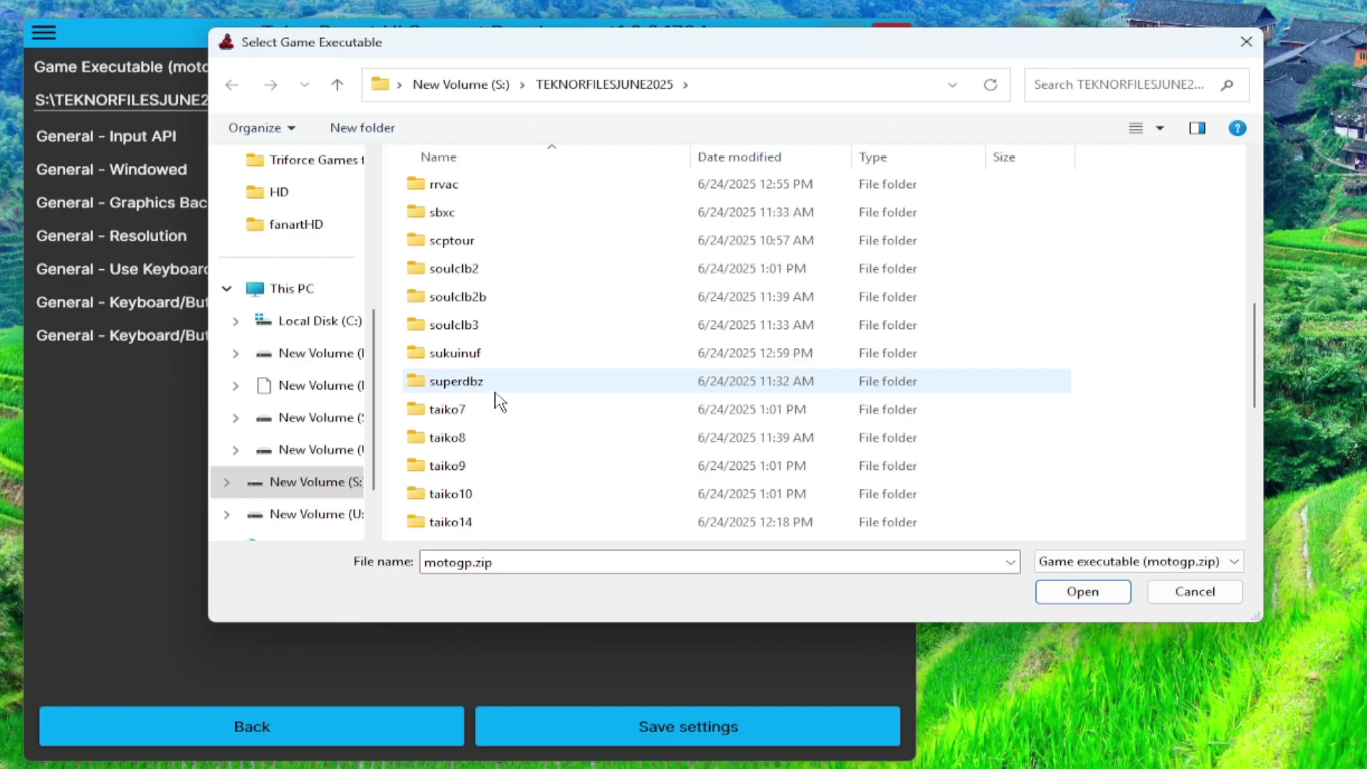
pyautogui.scroll(3, 502, 396)
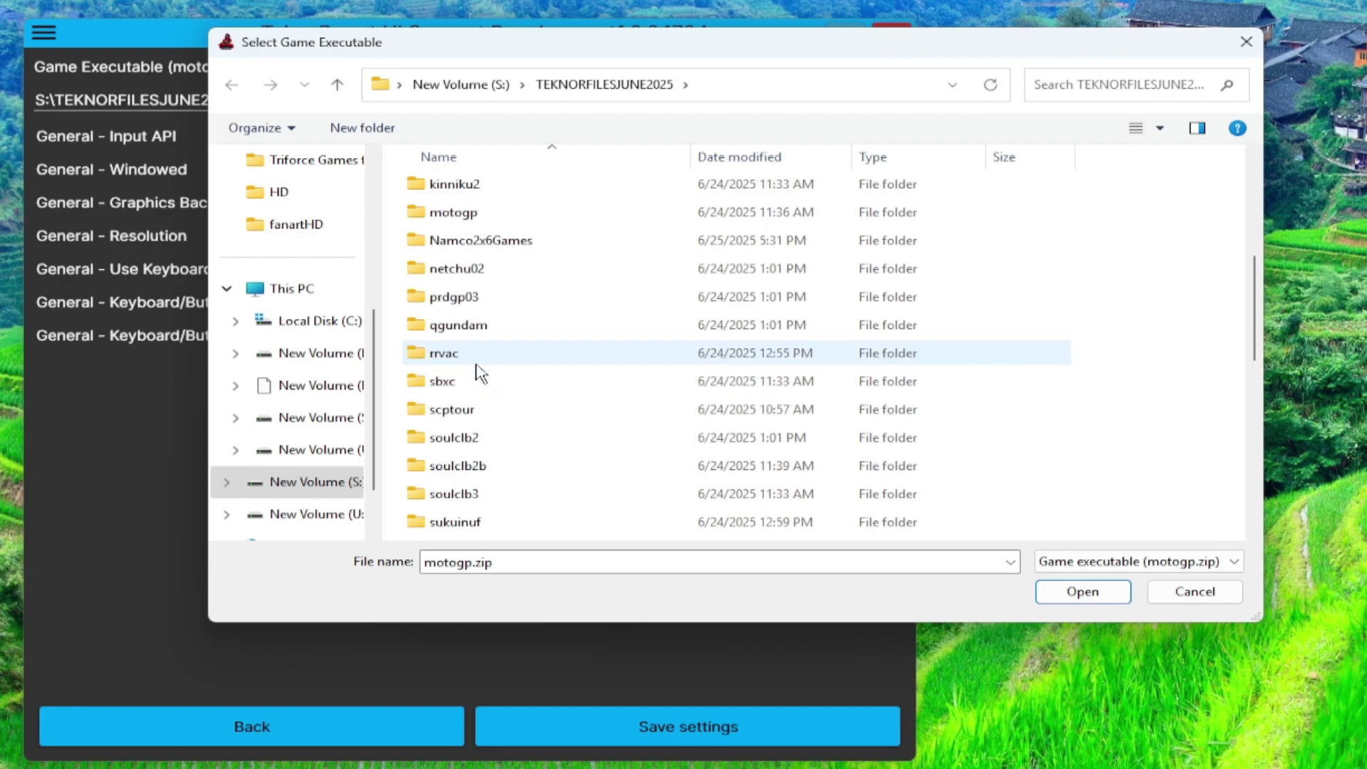
pyautogui.click(466, 299)
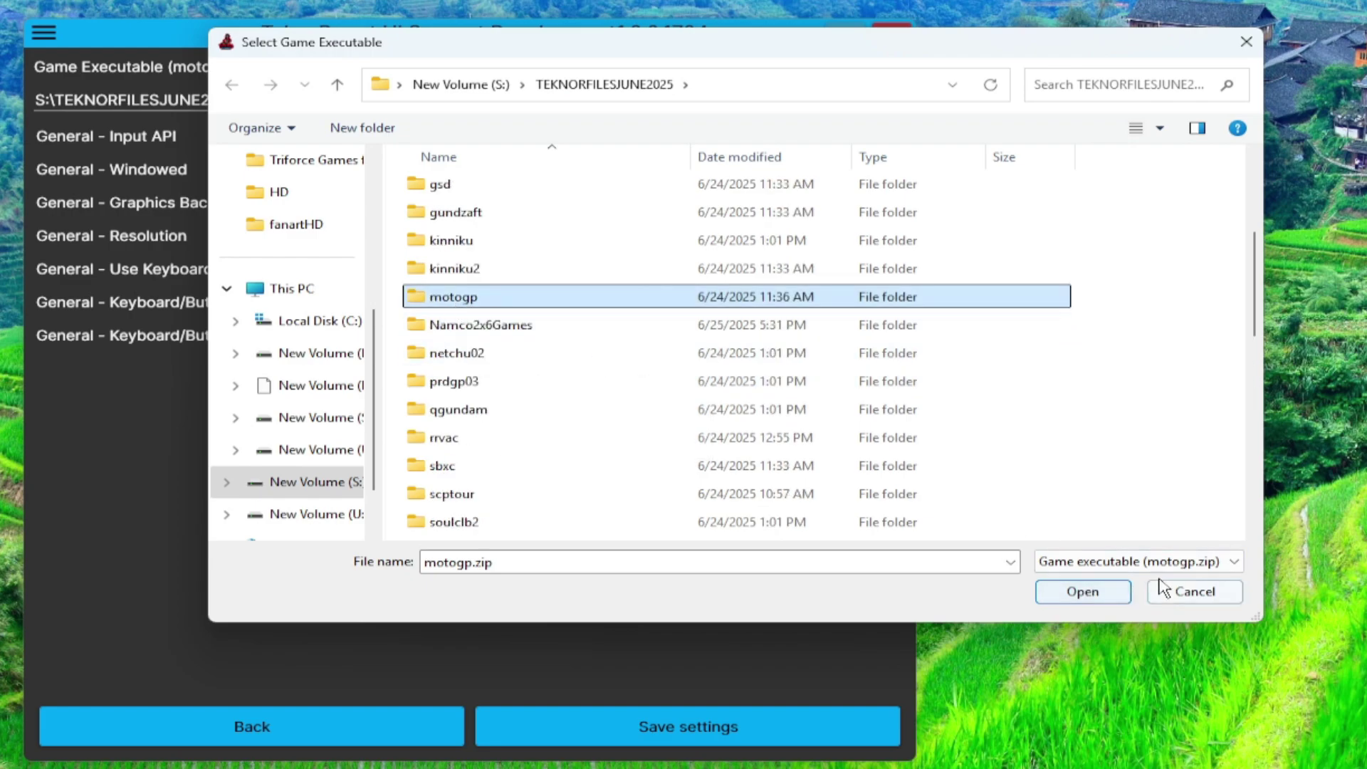
pyautogui.doubleClick(471, 298)
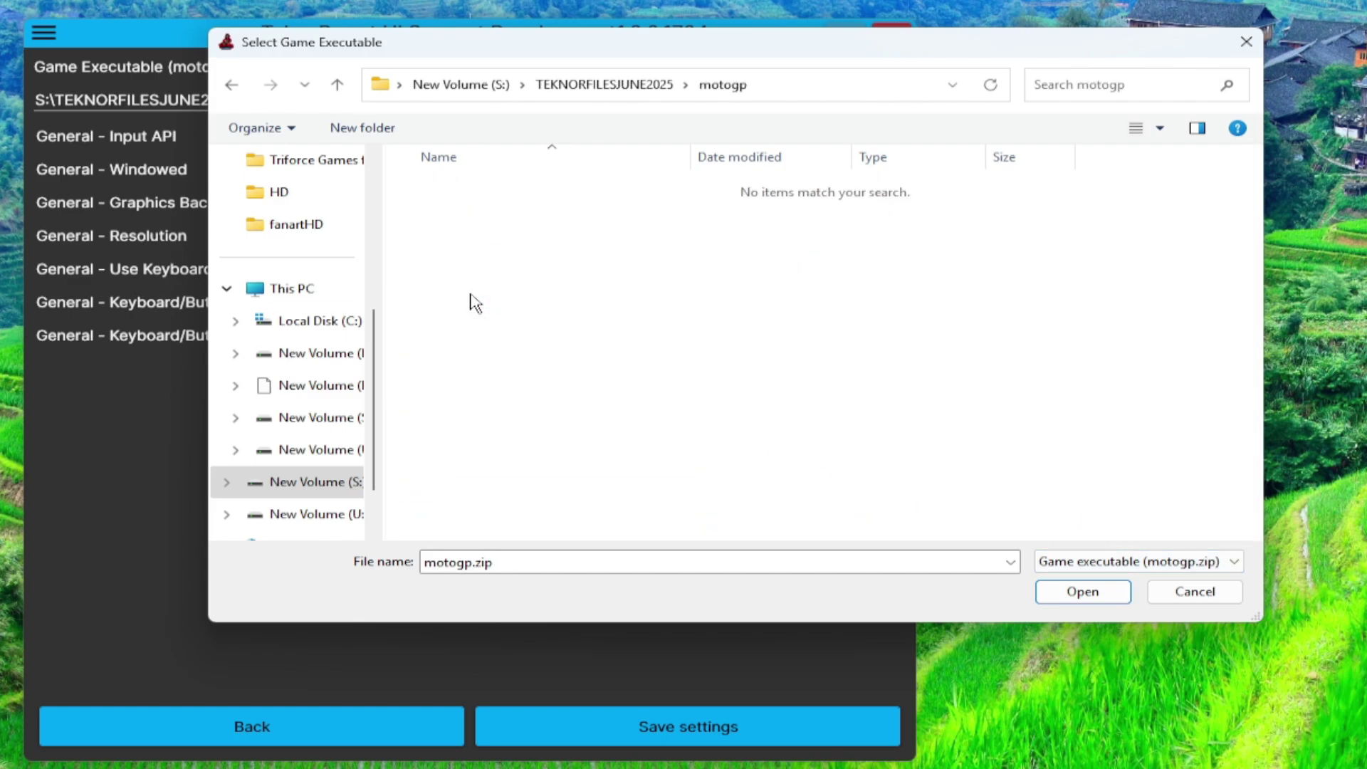
pyautogui.click(1150, 562)
pyautogui.click(1080, 614)
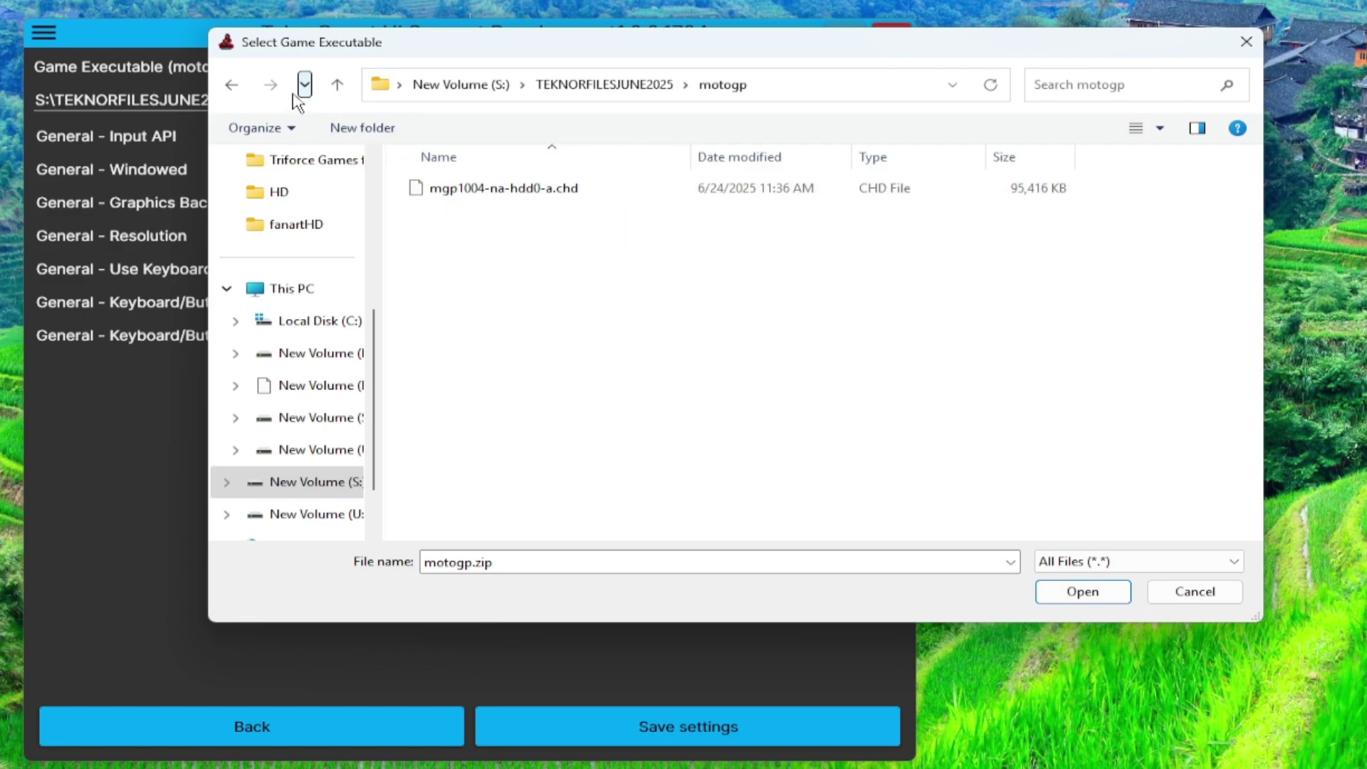
pyautogui.click(231, 84)
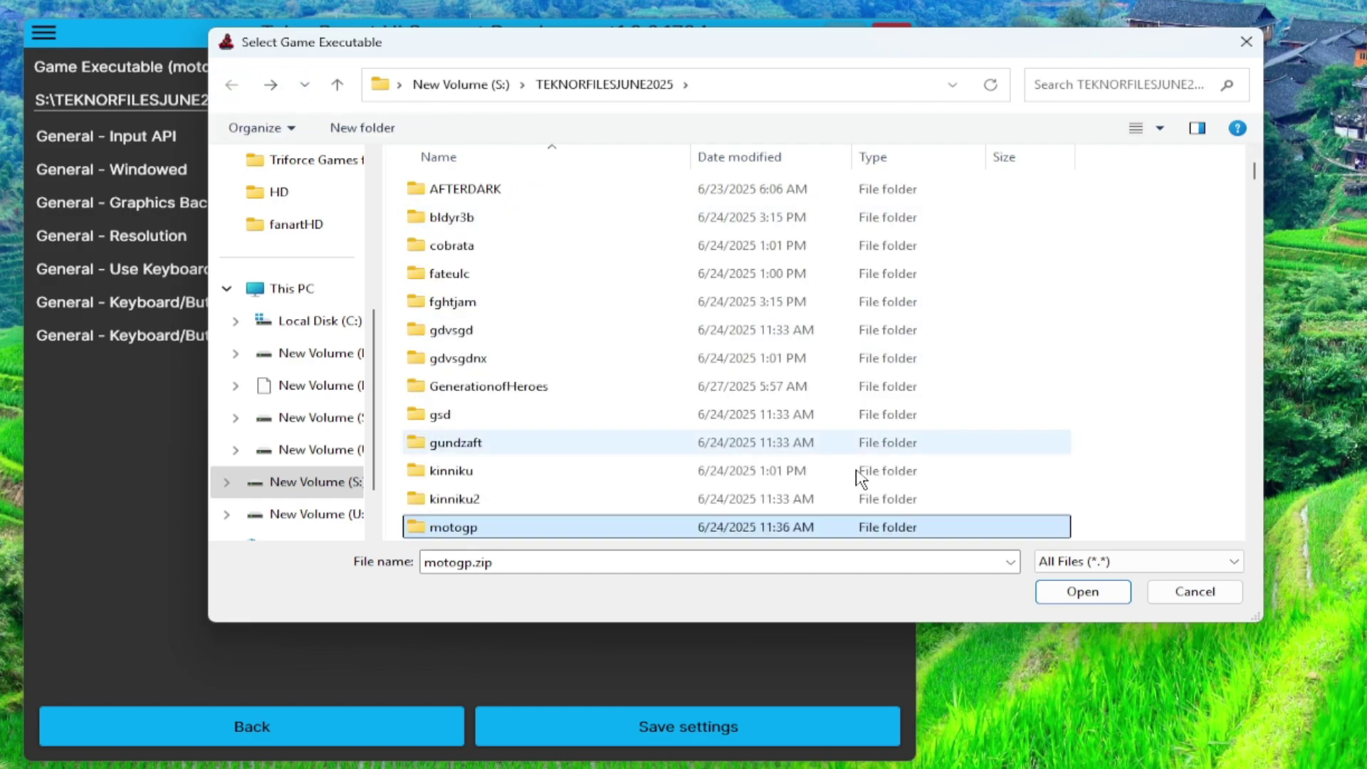
pyautogui.click(1146, 564)
pyautogui.click(1096, 582)
pyautogui.scroll(-10, 660, 458)
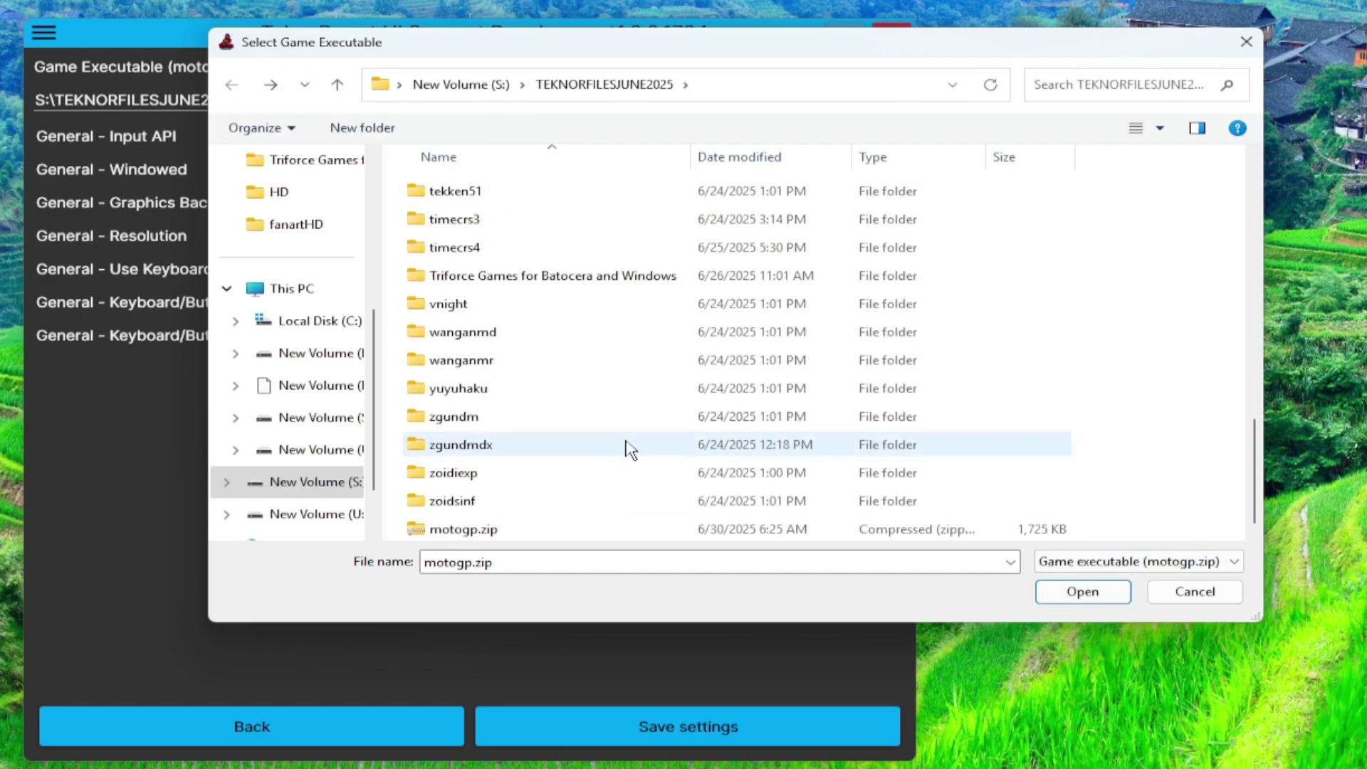
pyautogui.click(471, 531)
pyautogui.click(1083, 592)
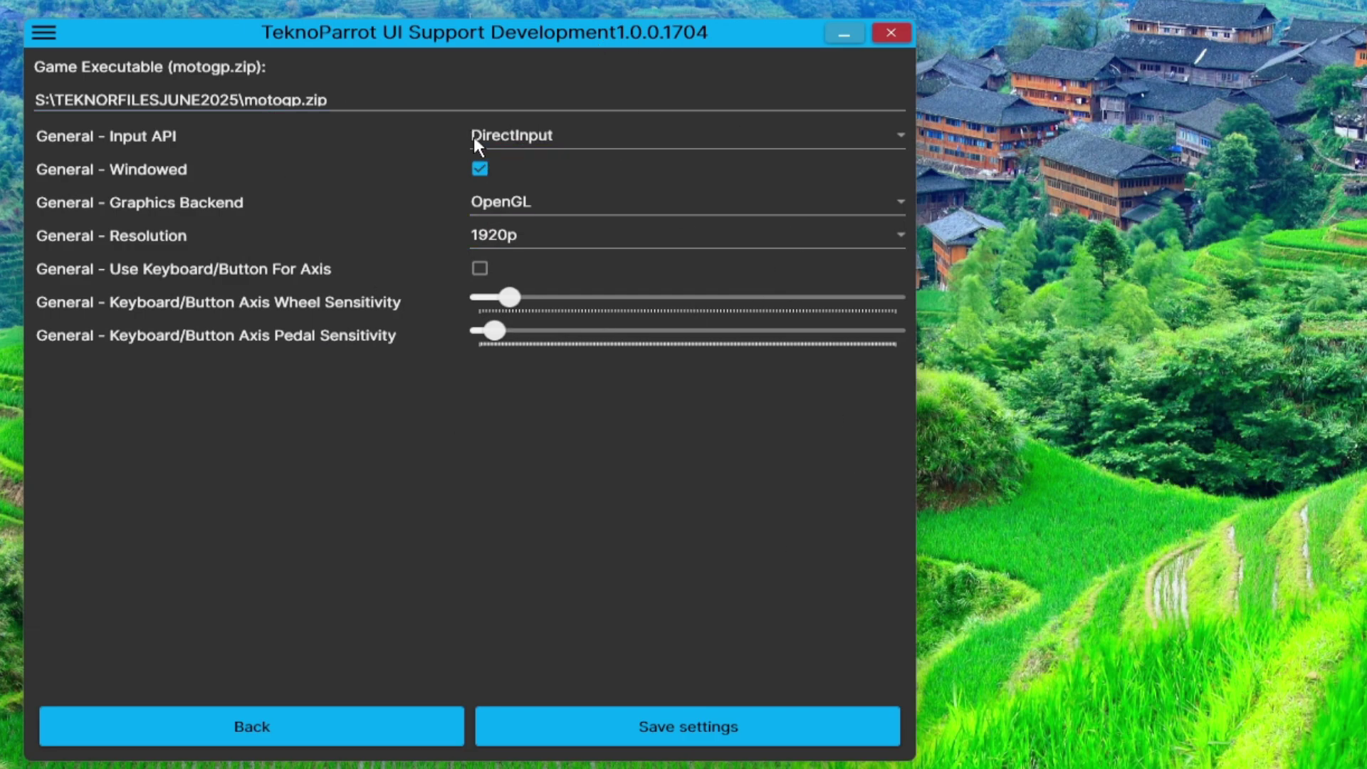
# - Set Moto GP's input API to XInput, disable Windowed, enable keyboard/button for axis, and save
pyautogui.click(517, 142)
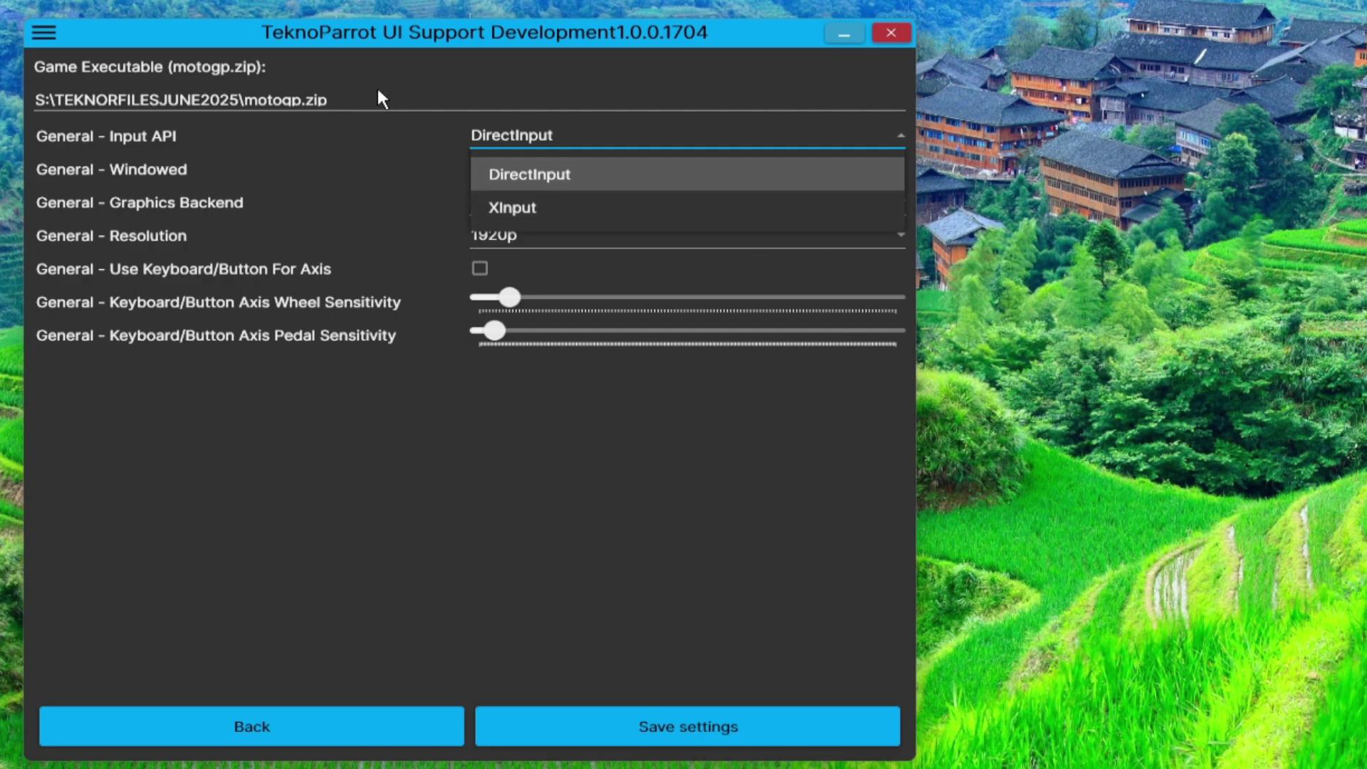
pyautogui.click(407, 94)
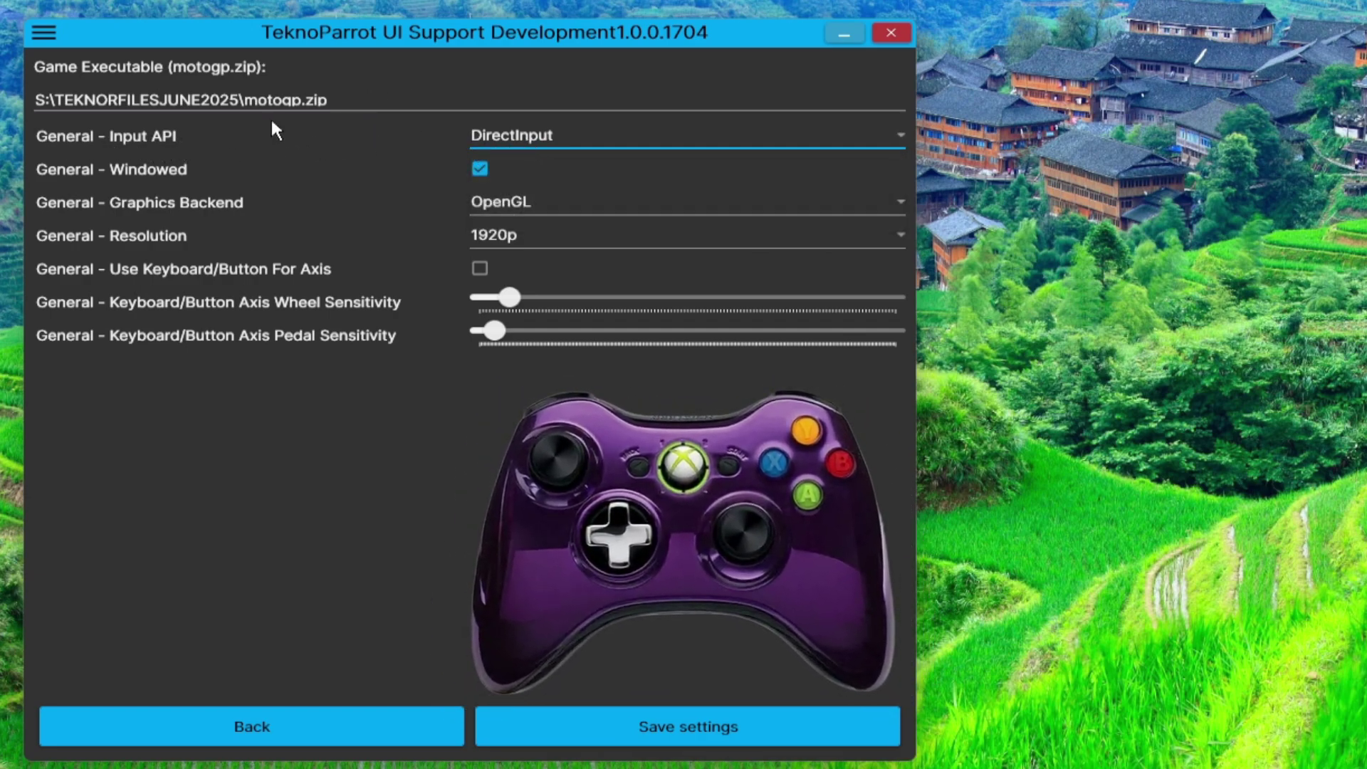
pyautogui.click(562, 139)
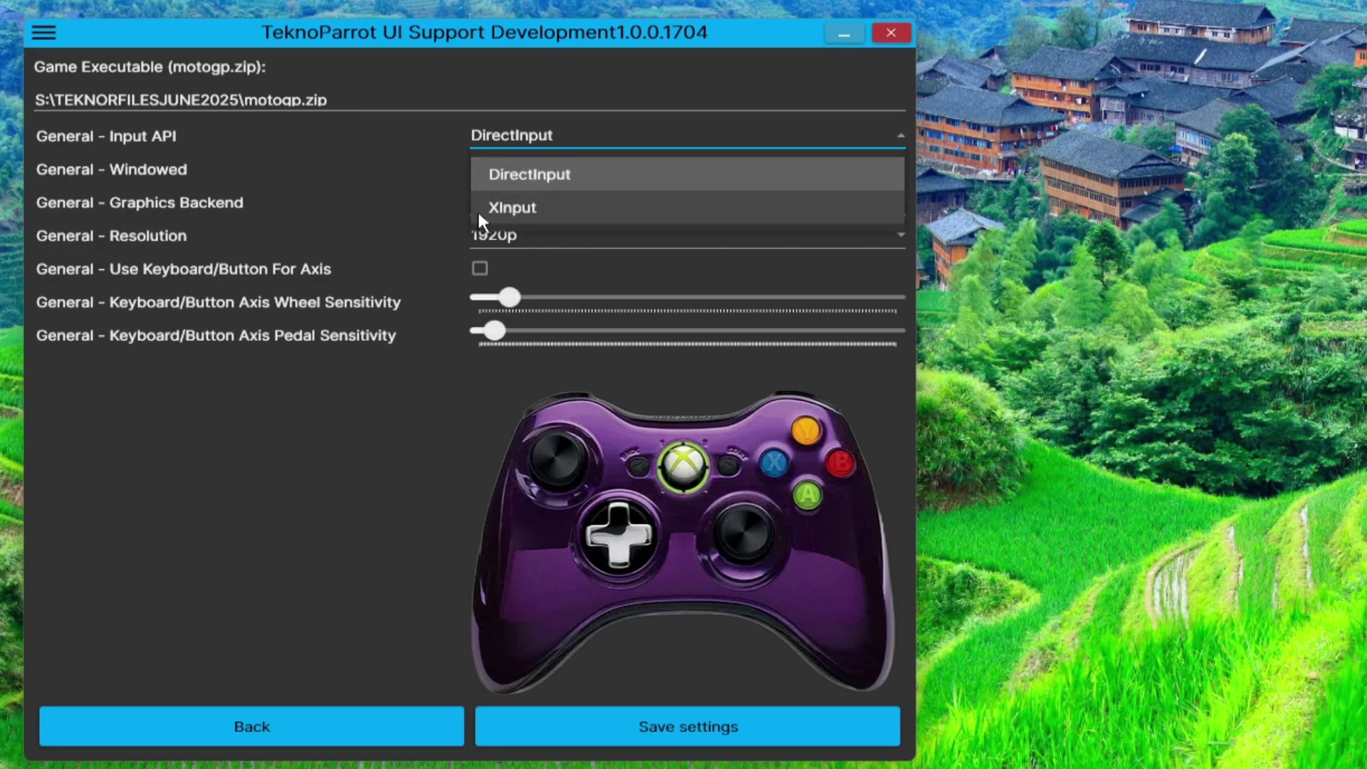
pyautogui.click(503, 208)
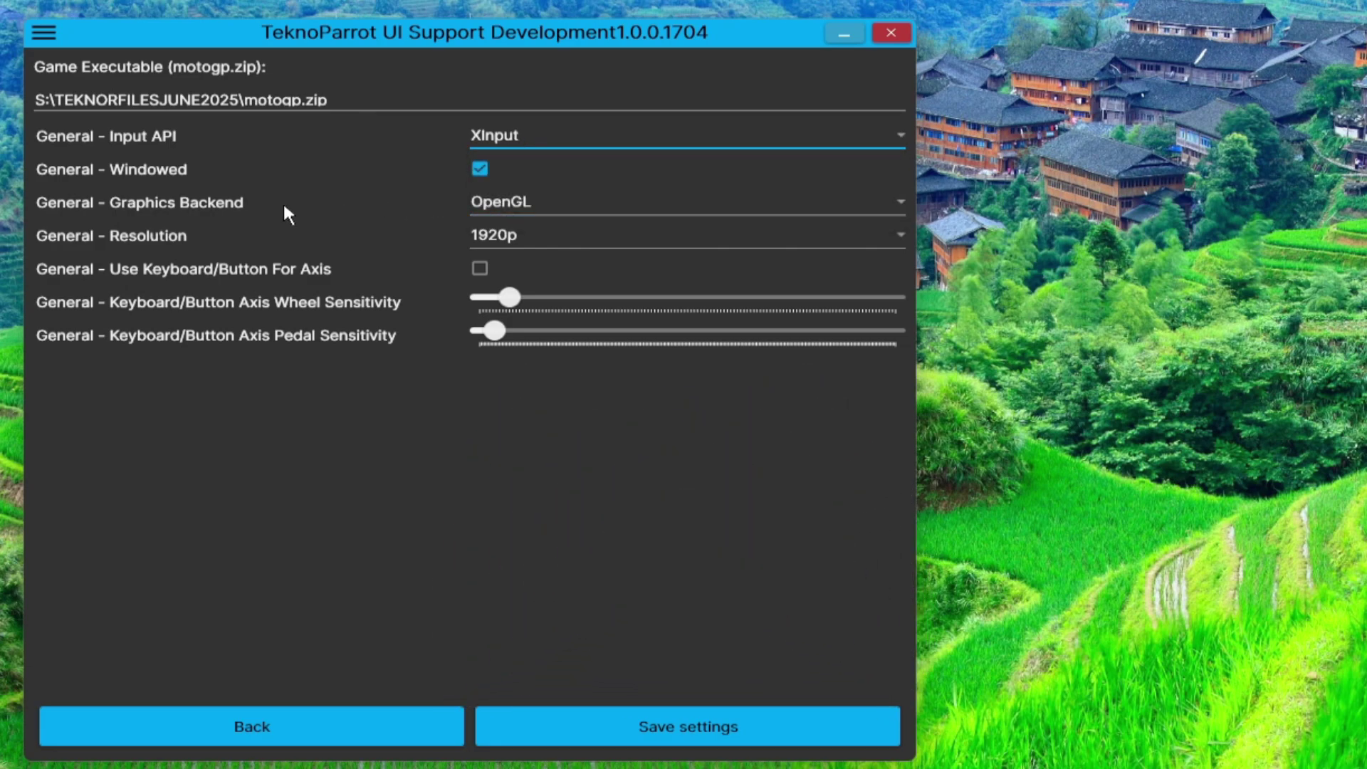
pyautogui.click(480, 169)
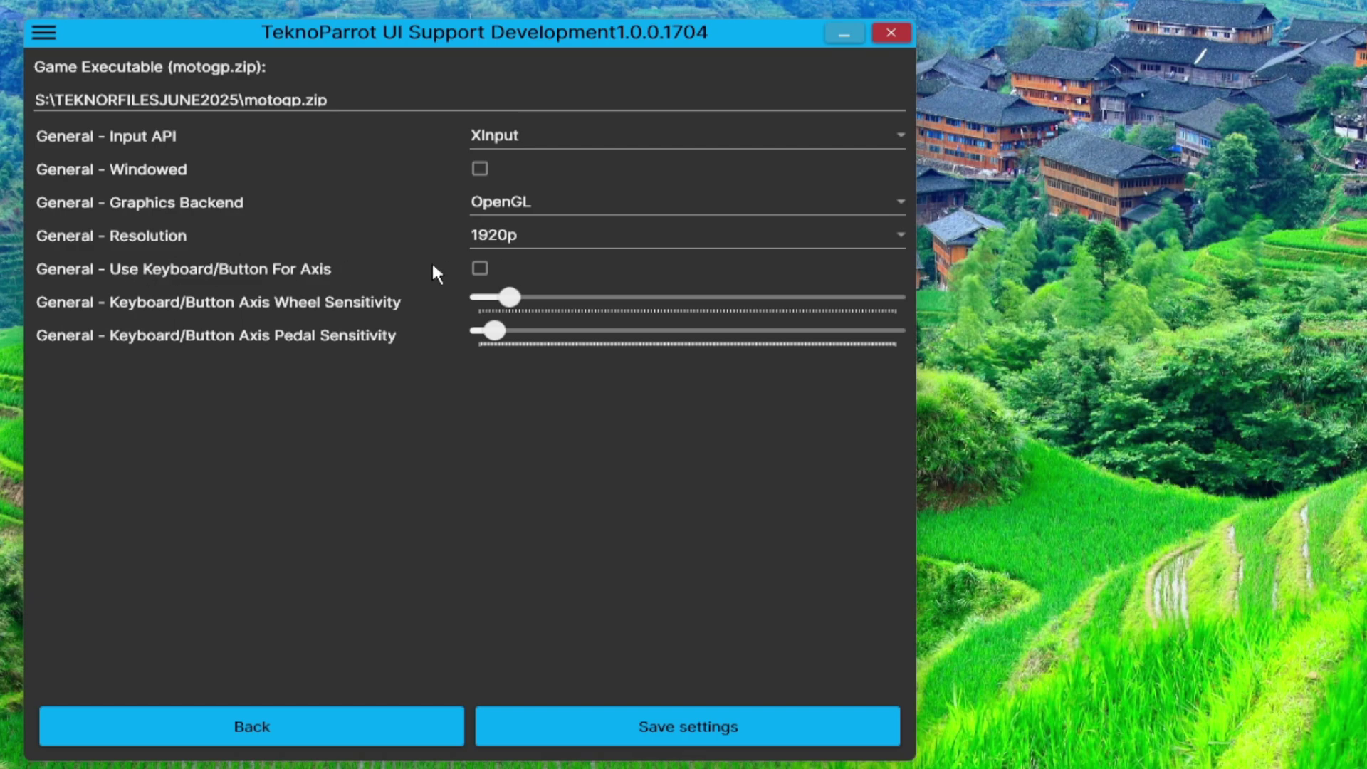
pyautogui.click(480, 269)
pyautogui.click(728, 744)
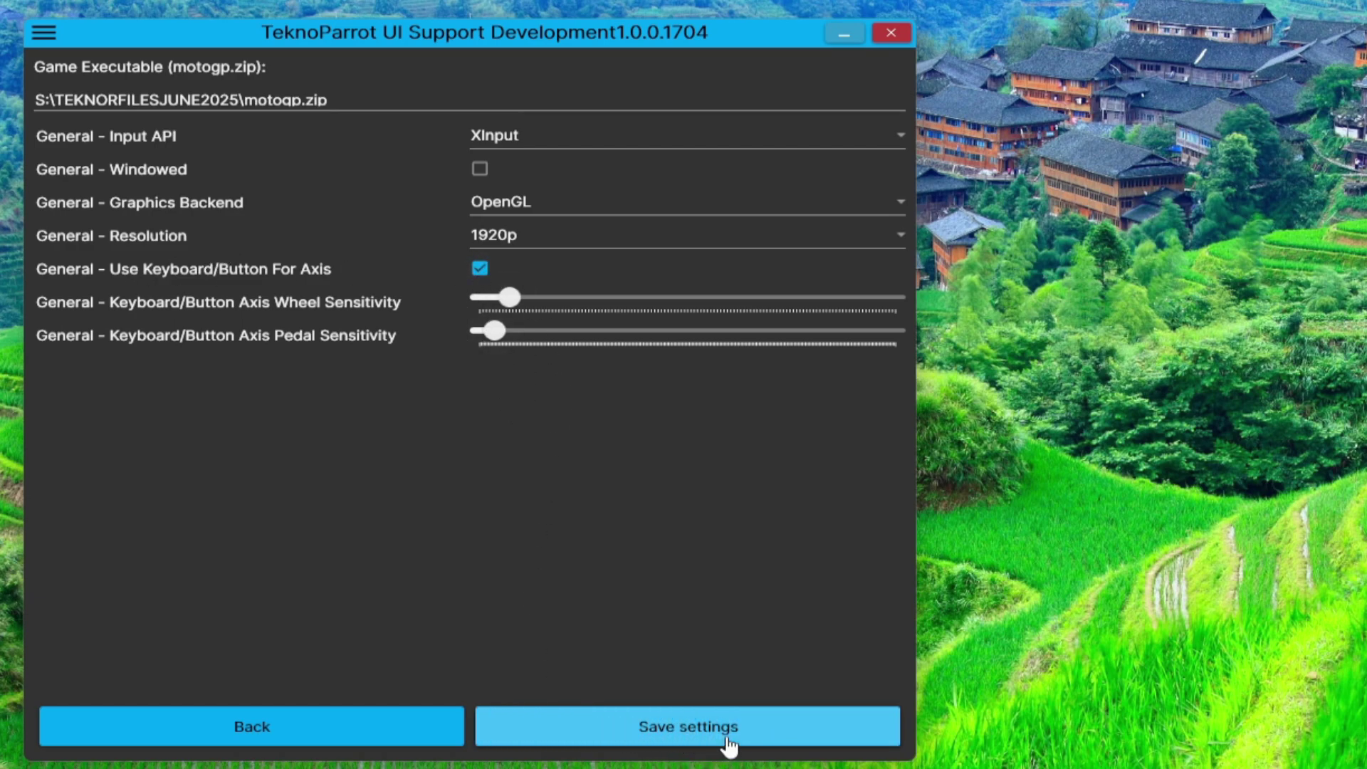
# - Save the settings, then bind Service, Coin, Wheel Axis, Gas and Brake to gamepad inputs
pyautogui.click(681, 730)
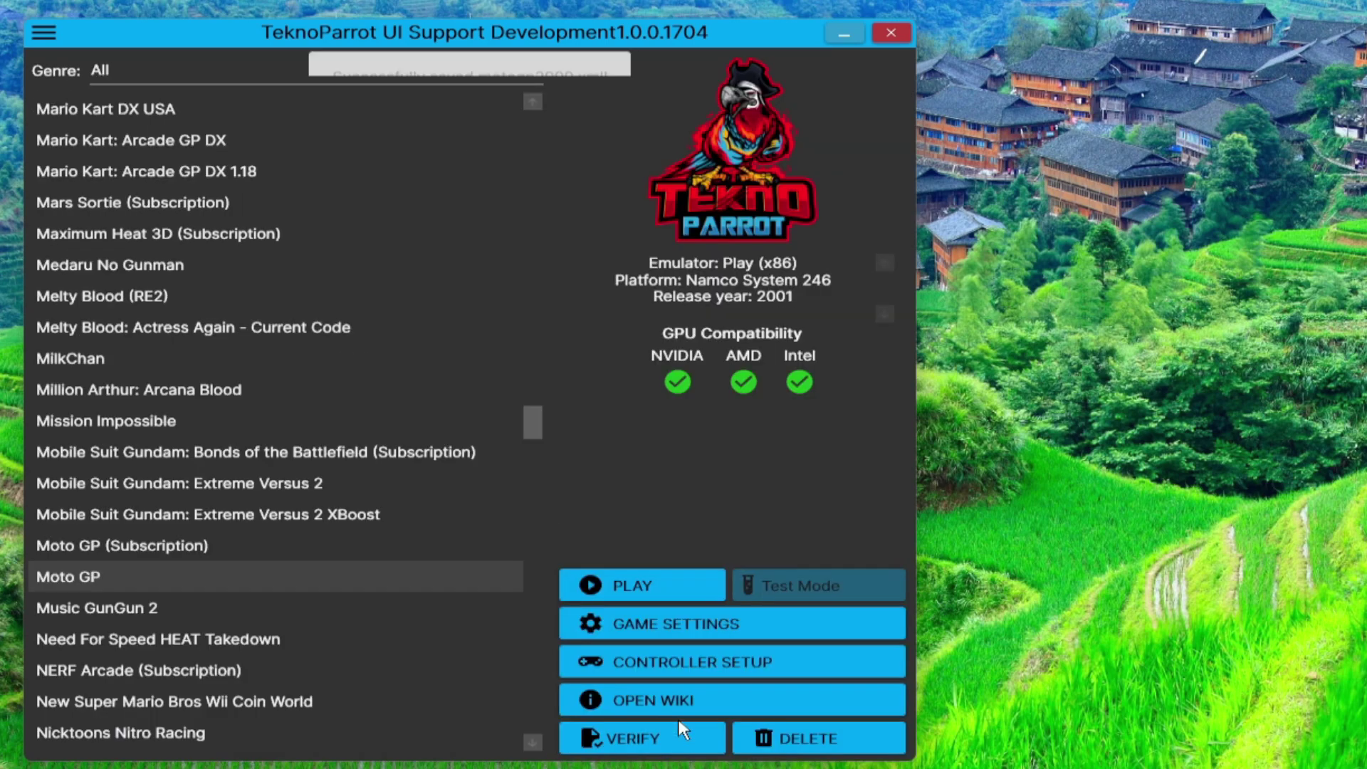
pyautogui.click(645, 670)
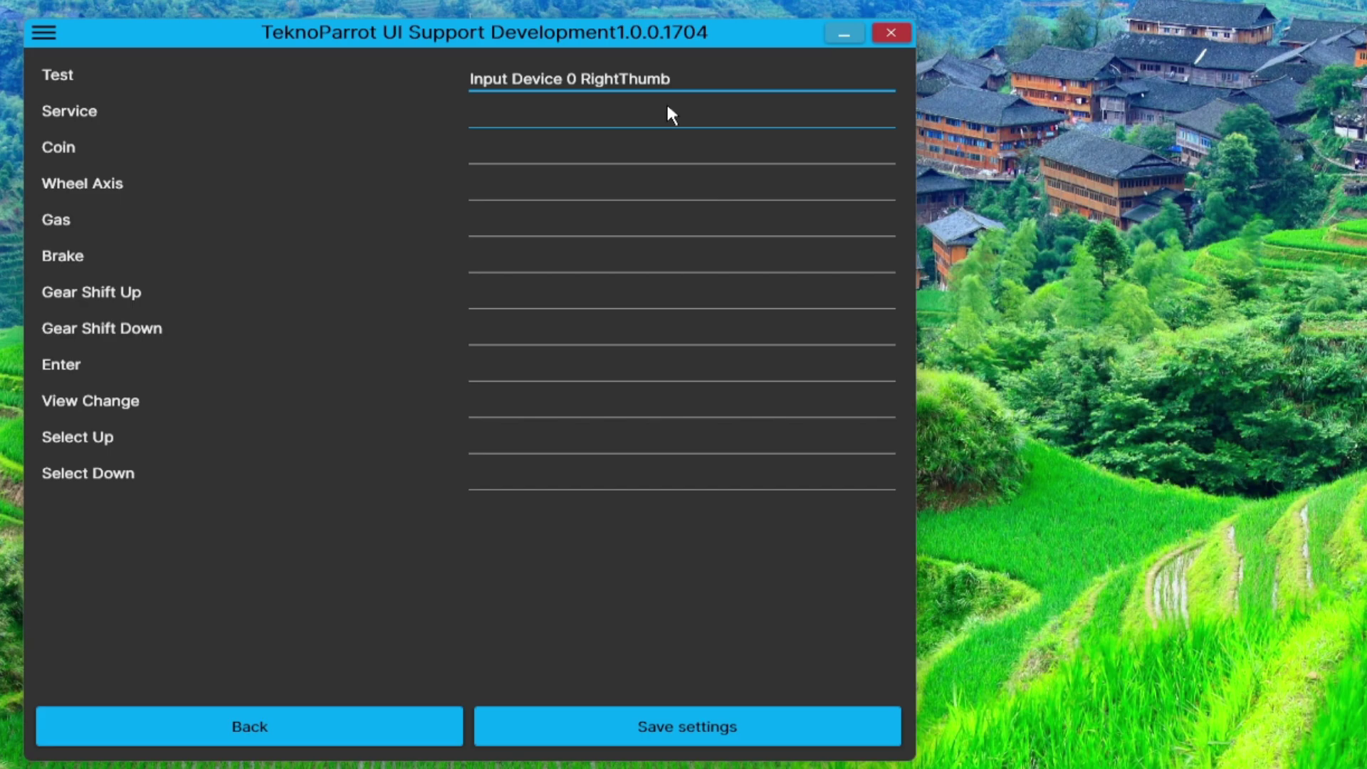
pyautogui.click(650, 146)
pyautogui.click(620, 189)
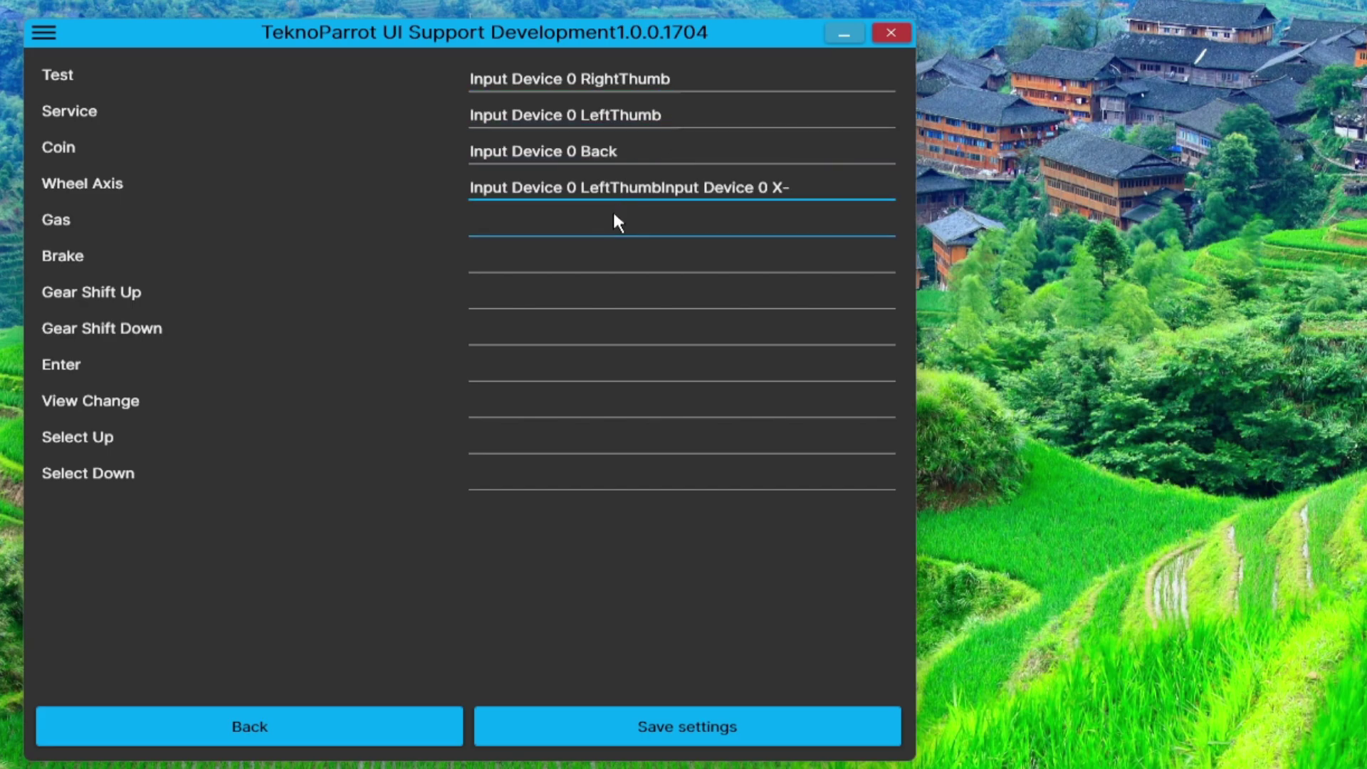
pyautogui.click(617, 222)
pyautogui.click(602, 257)
# - Bind Gear Shift Up/Down, Enter, Select Up and Select Down, then save the bindings
pyautogui.click(593, 292)
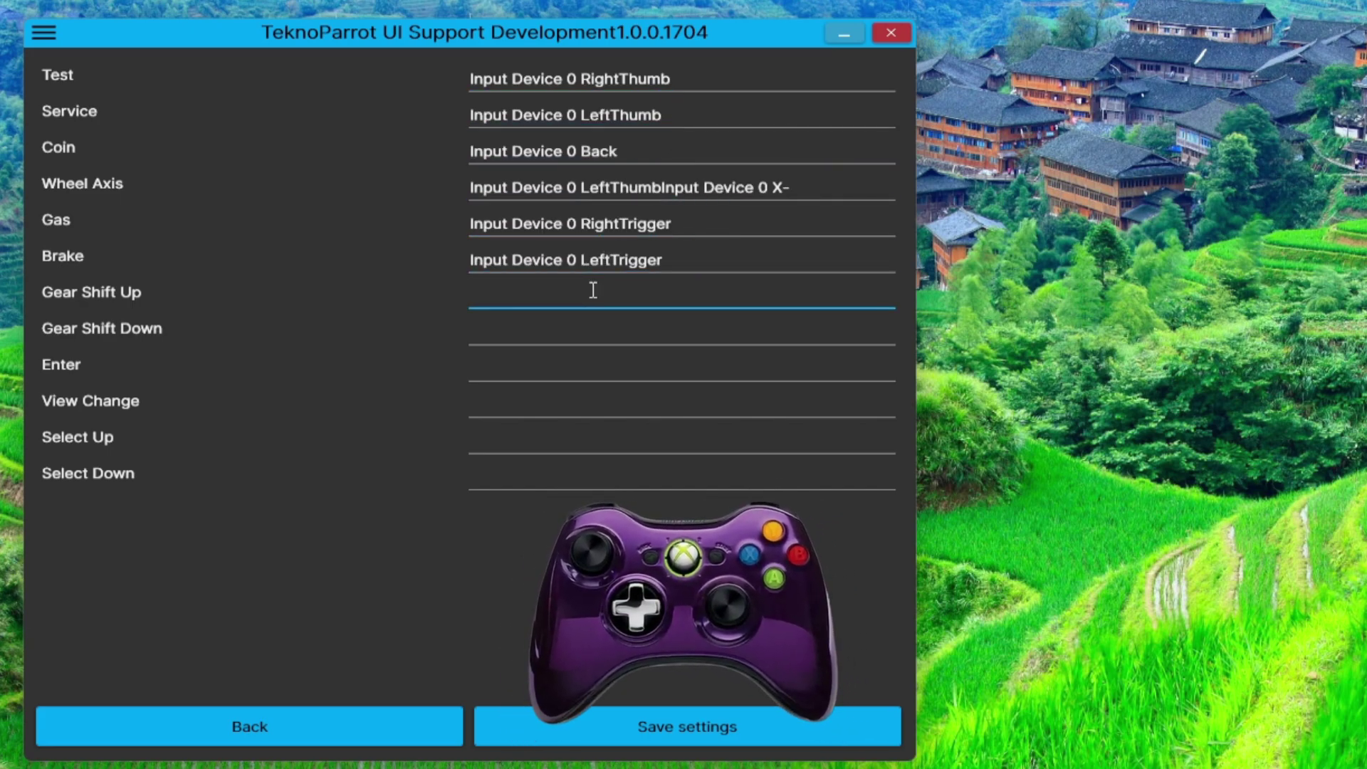
pyautogui.click(607, 326)
pyautogui.click(619, 362)
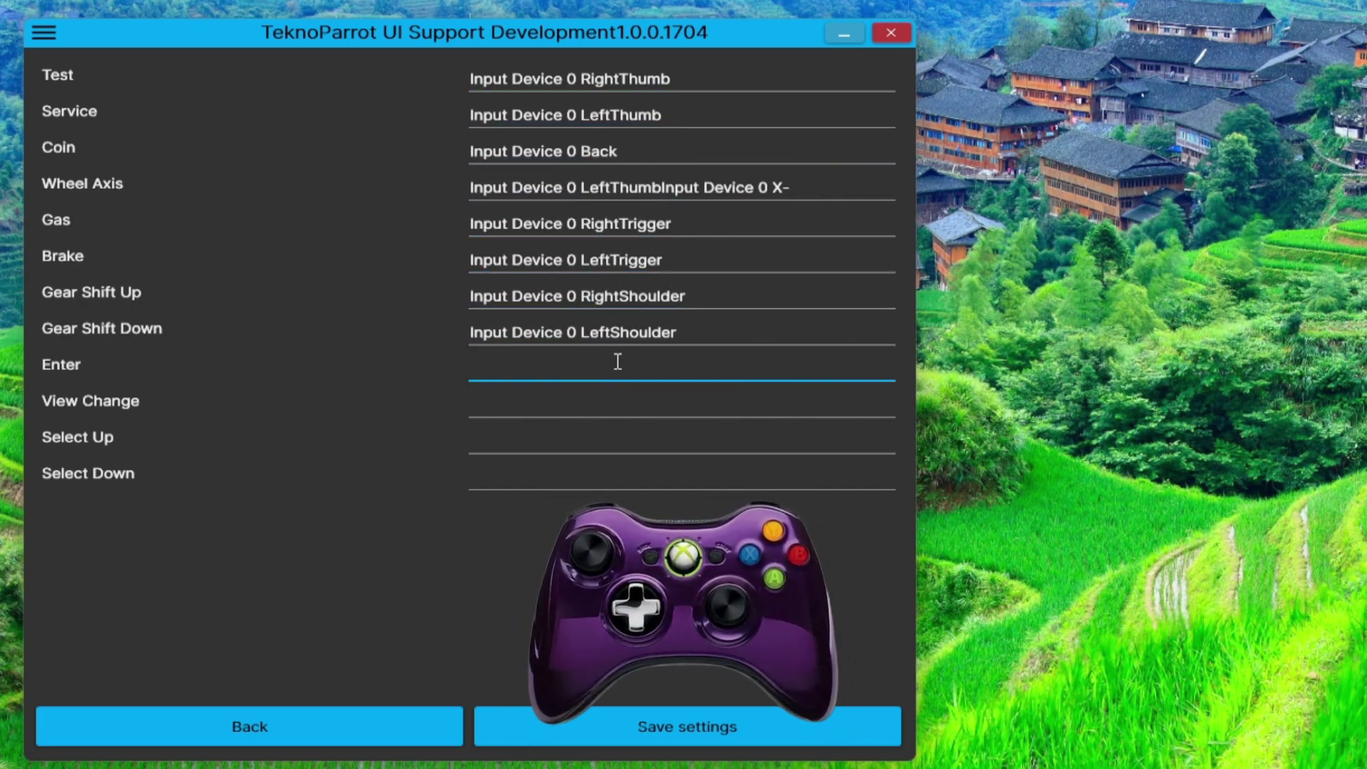
pyautogui.click(602, 436)
pyautogui.click(607, 471)
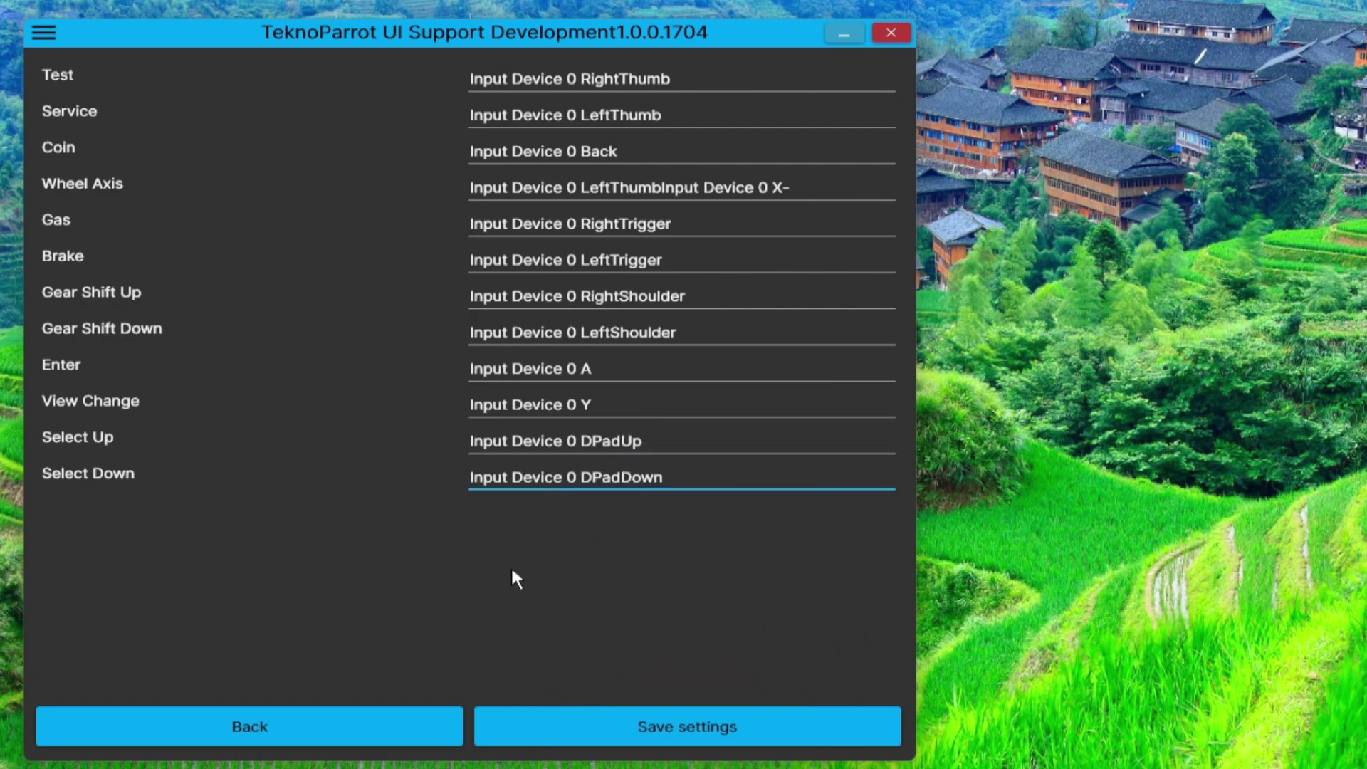
pyautogui.click(599, 741)
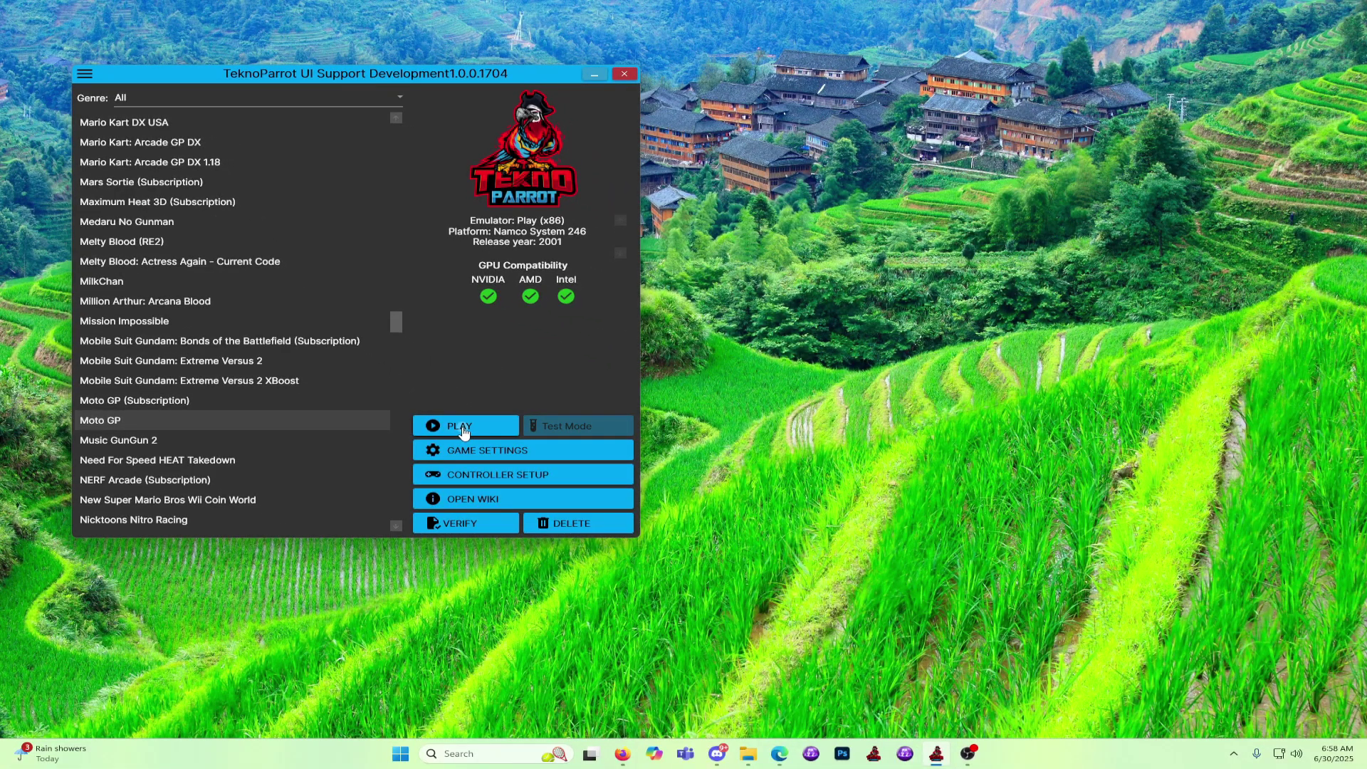
# - Launch Moto GP from its game page
pyautogui.click(461, 428)
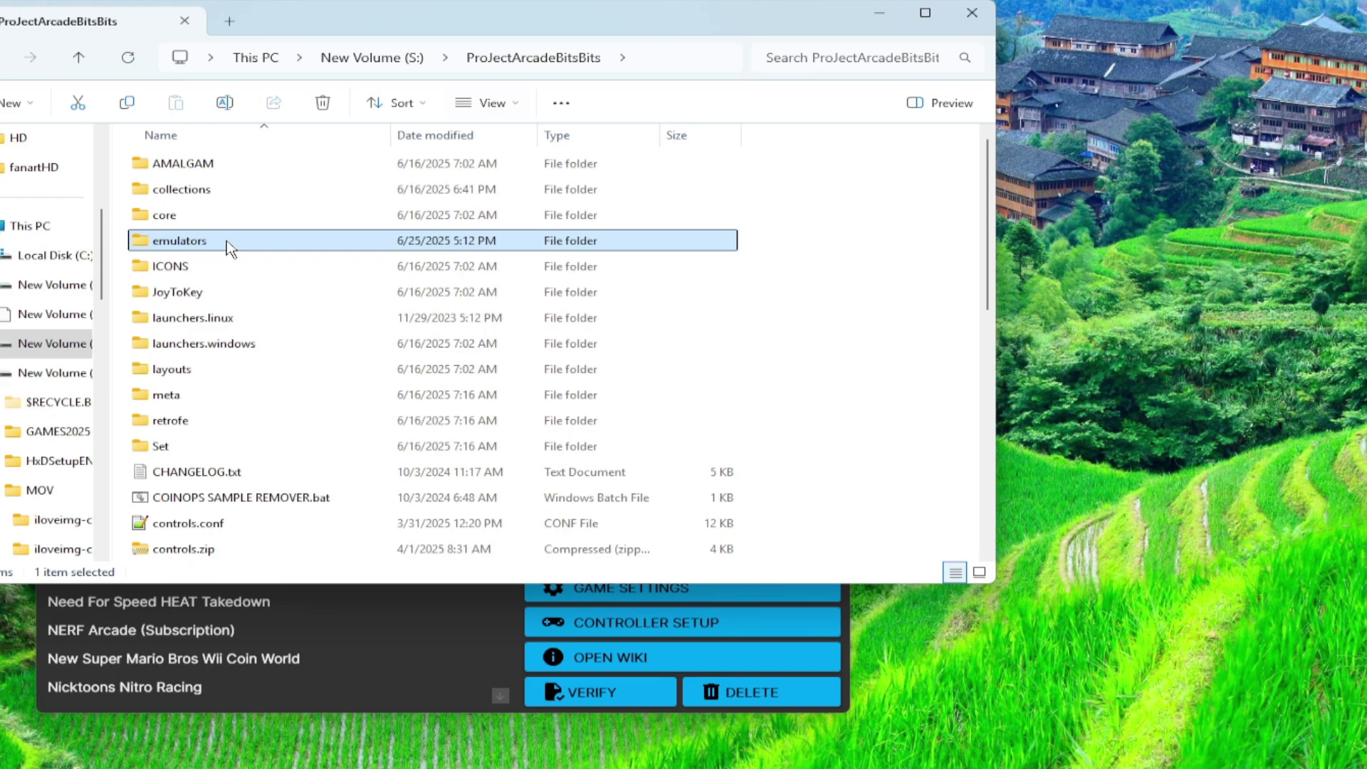
# - Navigate into emulators > TeknoParrot > Play on drive S
pyautogui.doubleClick(185, 242)
pyautogui.scroll(-2, 199, 398)
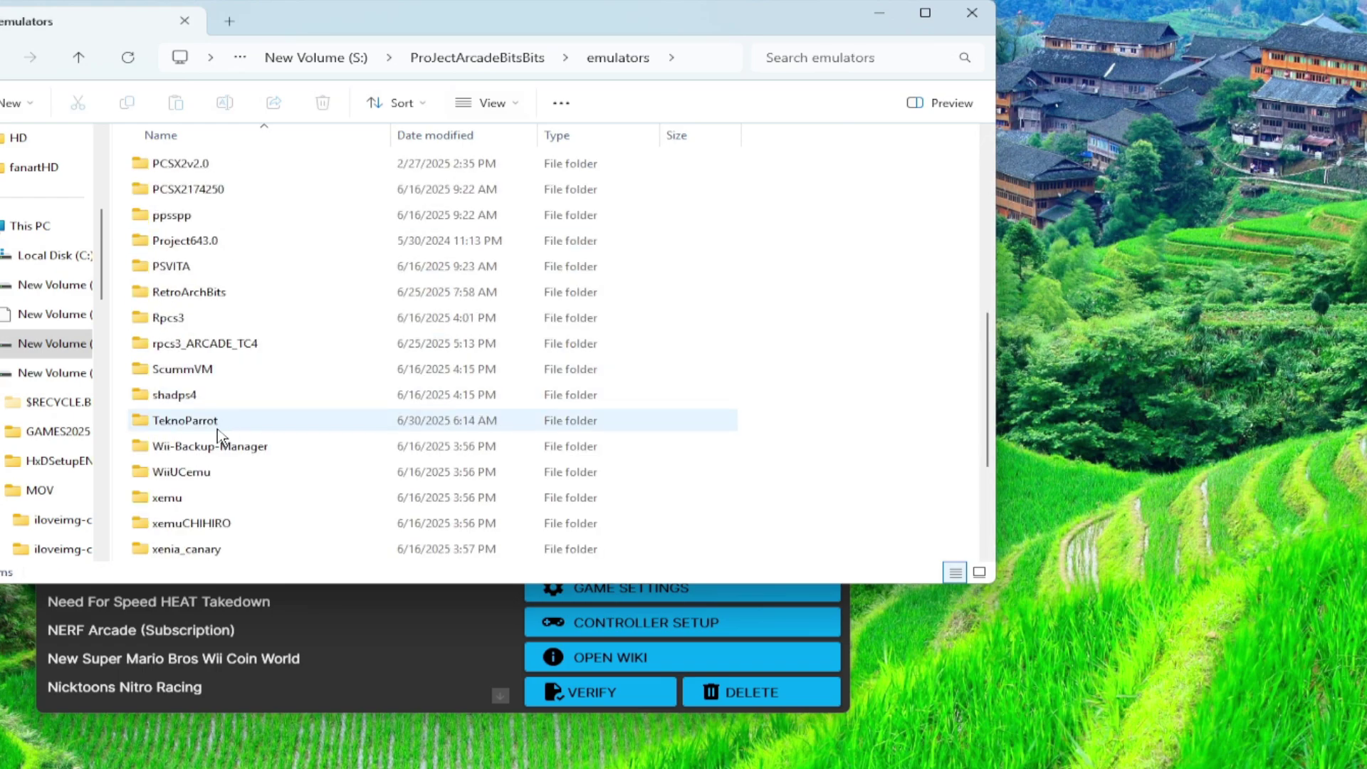
pyautogui.click(242, 424)
pyautogui.doubleClick(186, 421)
pyautogui.scroll(-4, 214, 427)
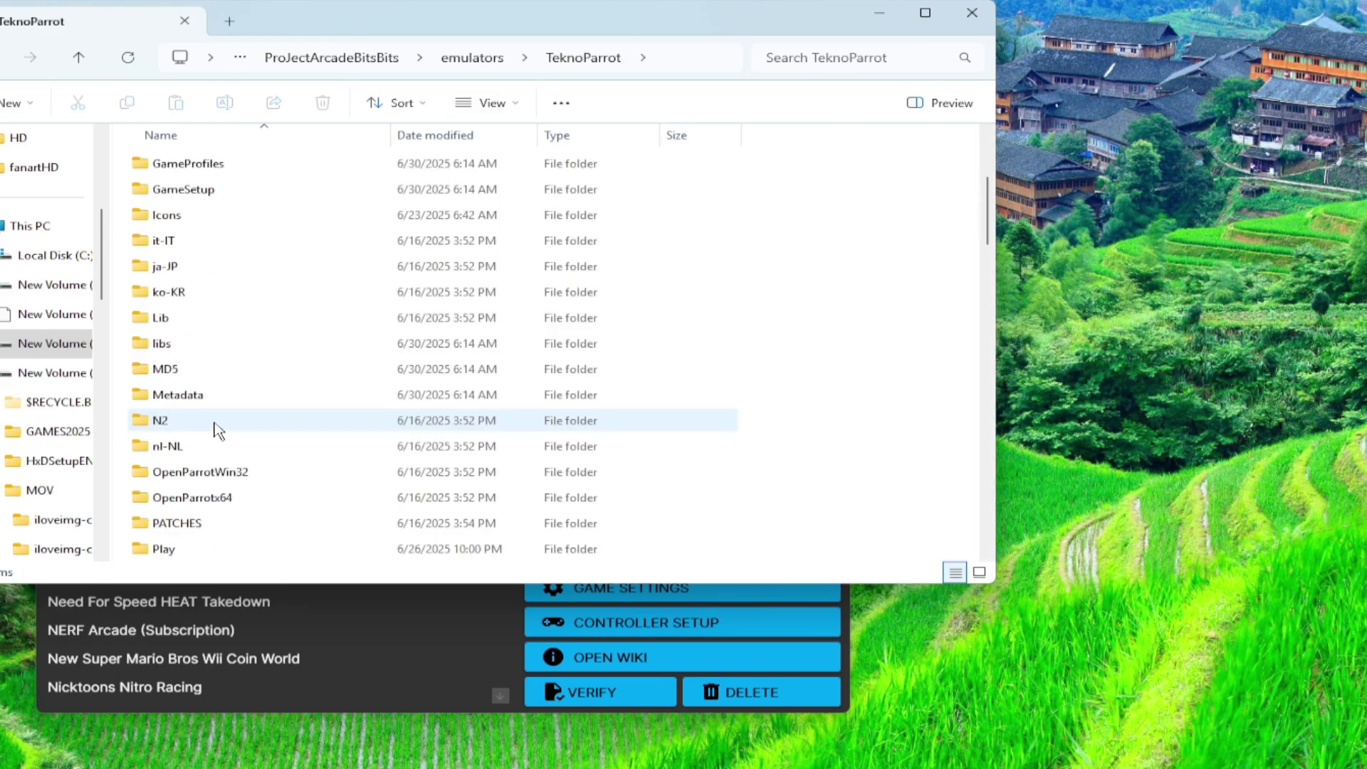
pyautogui.click(200, 474)
pyautogui.doubleClick(187, 473)
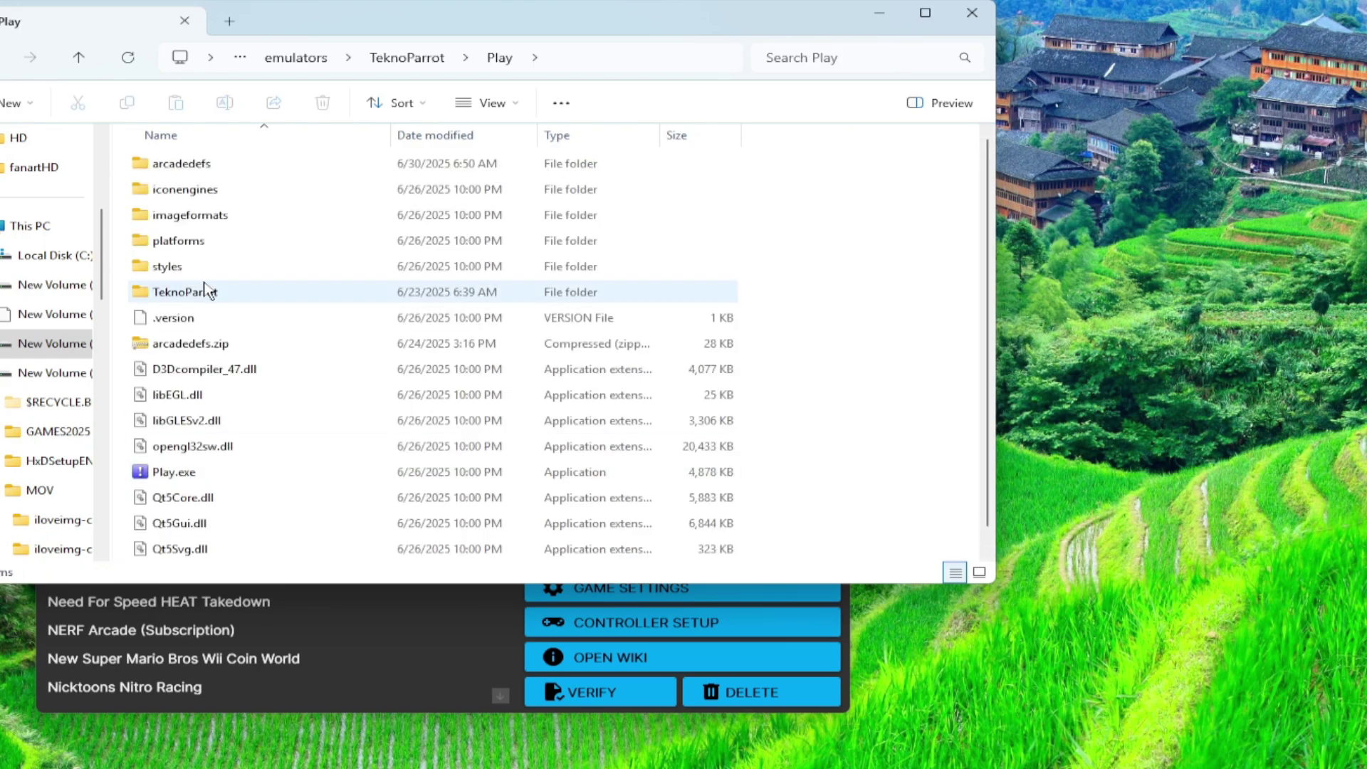
# - Open the arcadedefs folder and select motogp.arcadedef
pyautogui.click(178, 171)
pyautogui.doubleClick(178, 171)
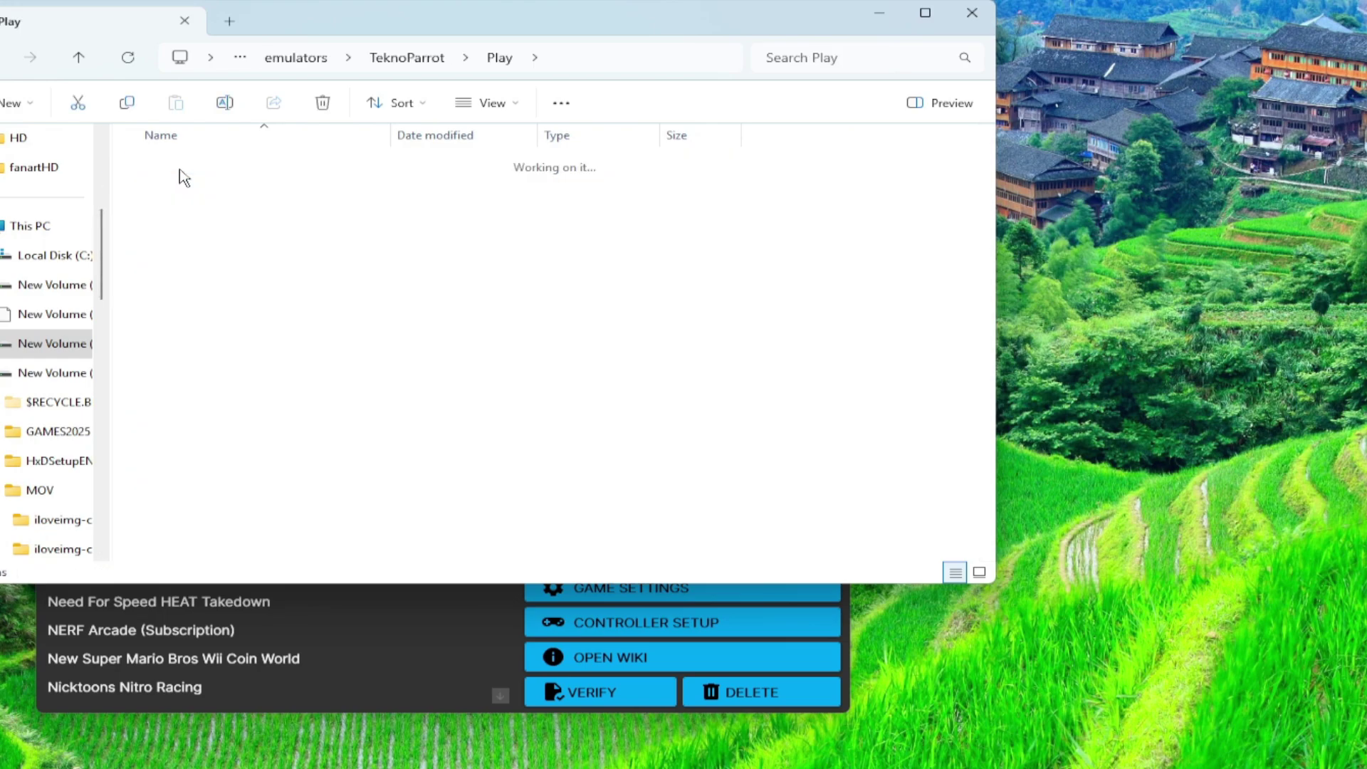
pyautogui.scroll(-3, 447, 592)
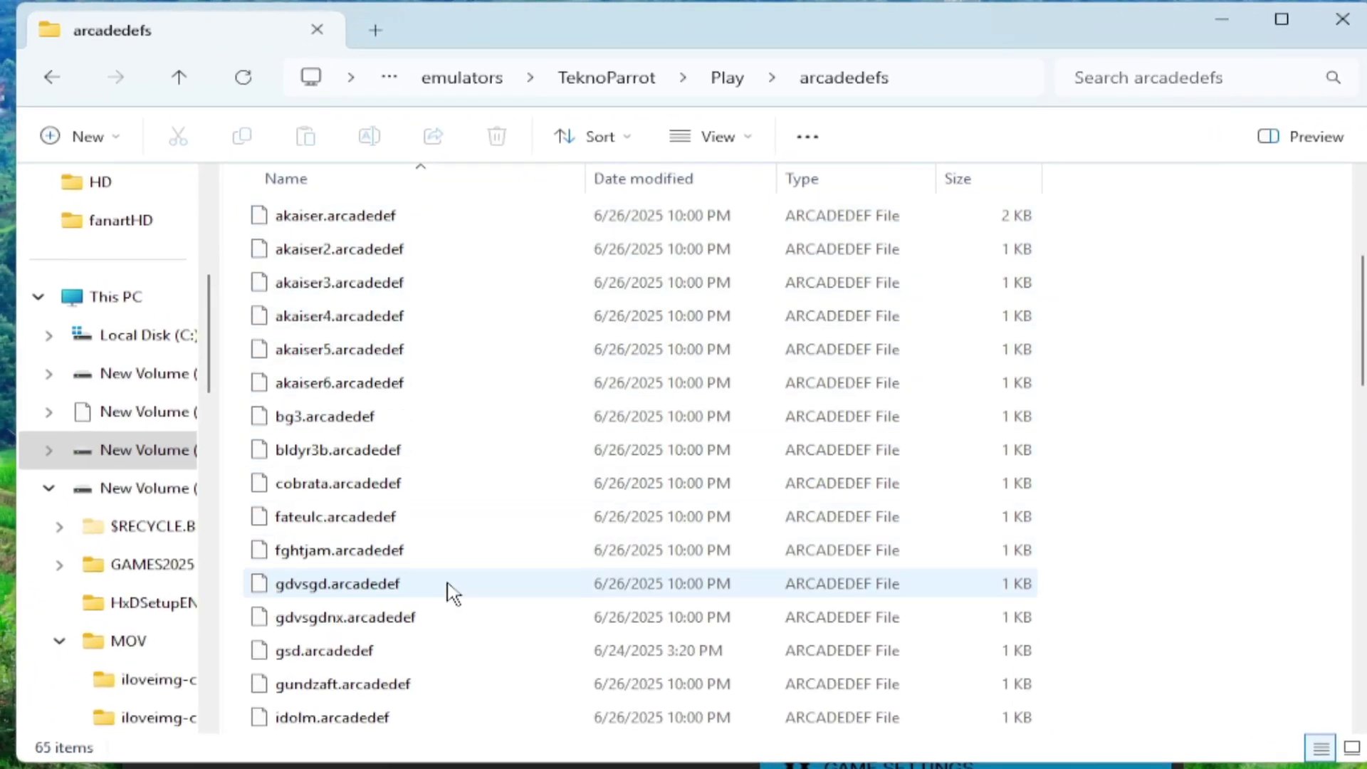
pyautogui.scroll(2, 448, 591)
pyautogui.click(395, 525)
pyautogui.scroll(-6, 403, 534)
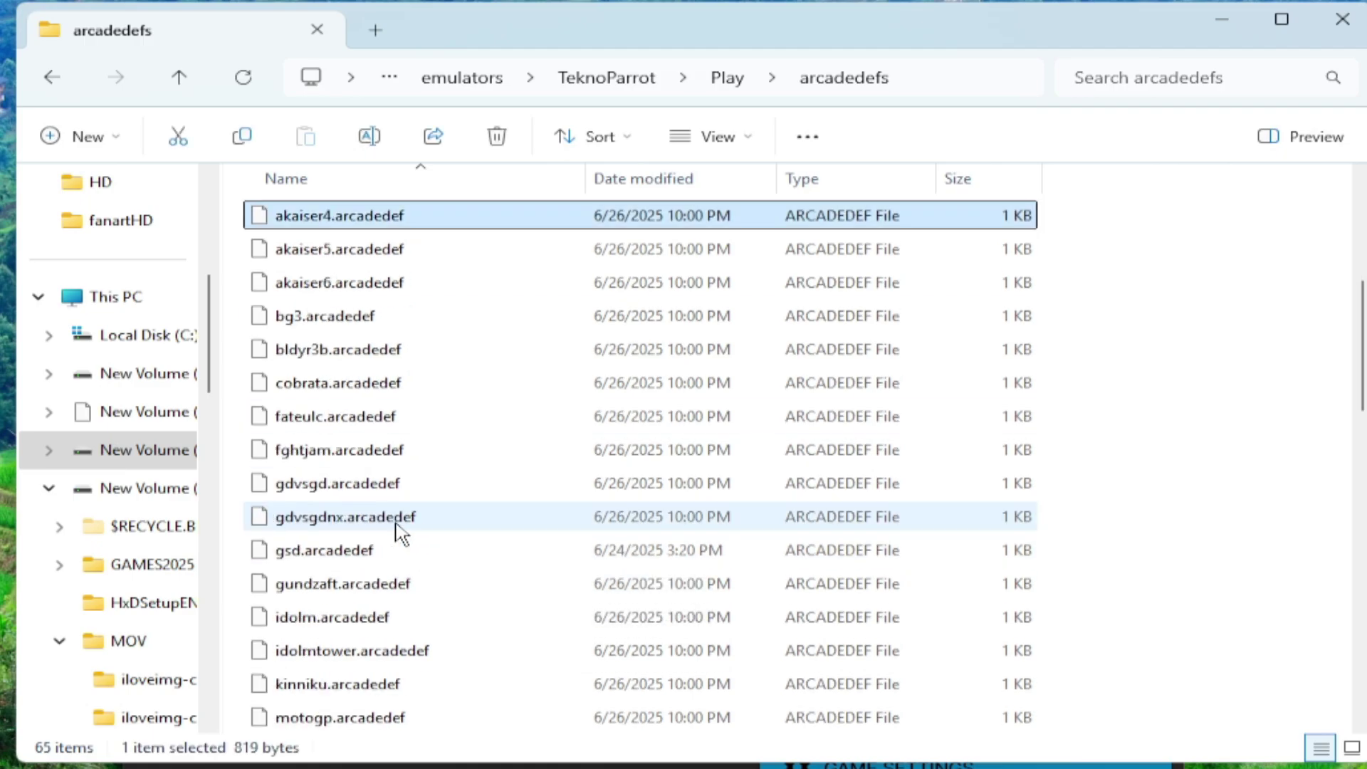
pyautogui.click(401, 531)
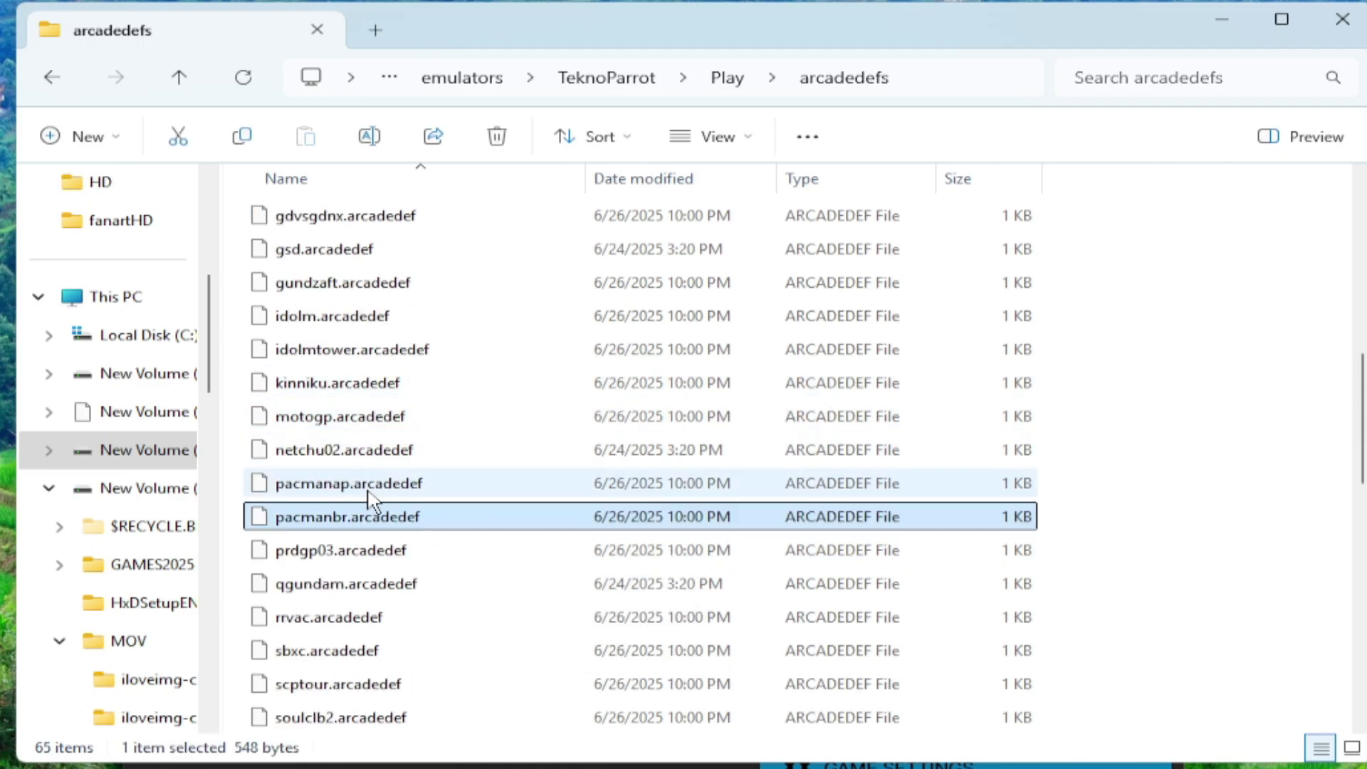
pyautogui.click(326, 424)
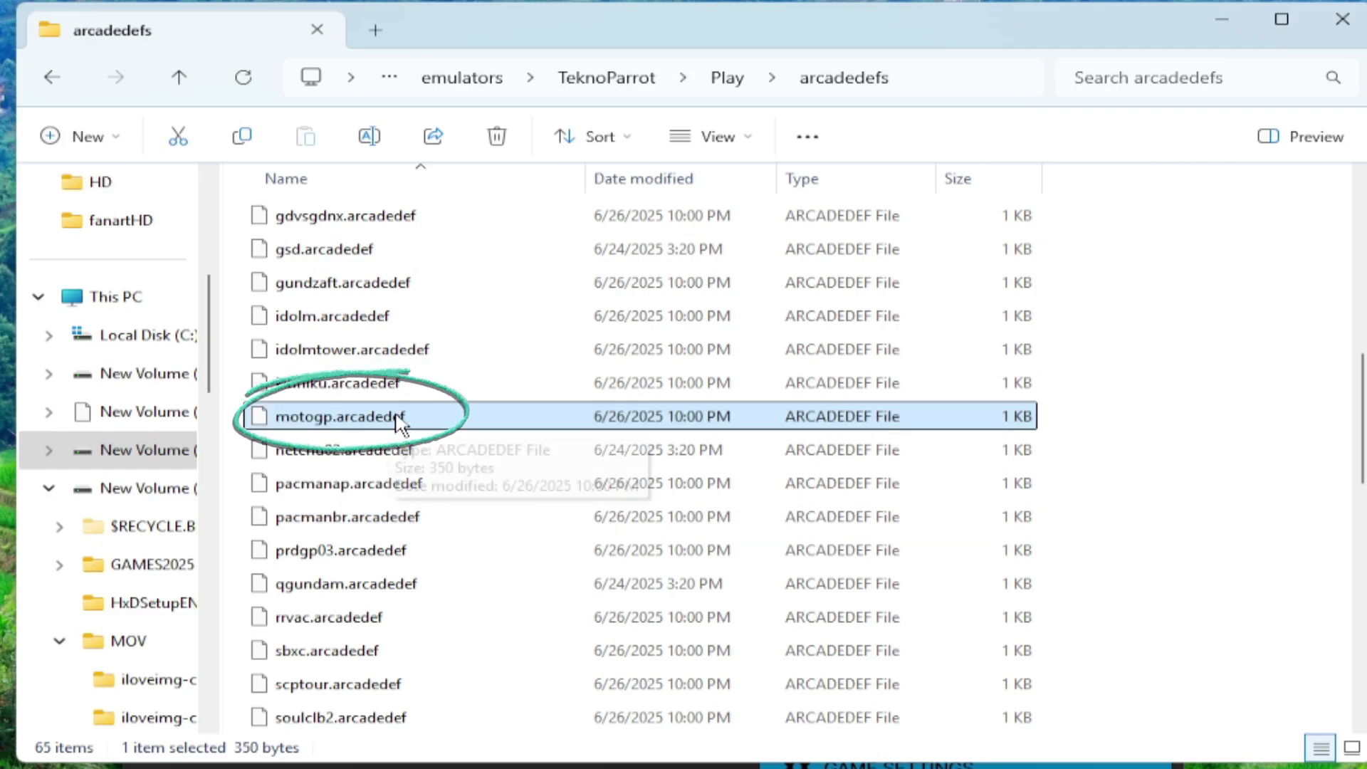
# - Copy motogp.arcadedef and paste a duplicate into the same arcadedefs folder
pyautogui.click(354, 445)
pyautogui.rightClick(357, 423)
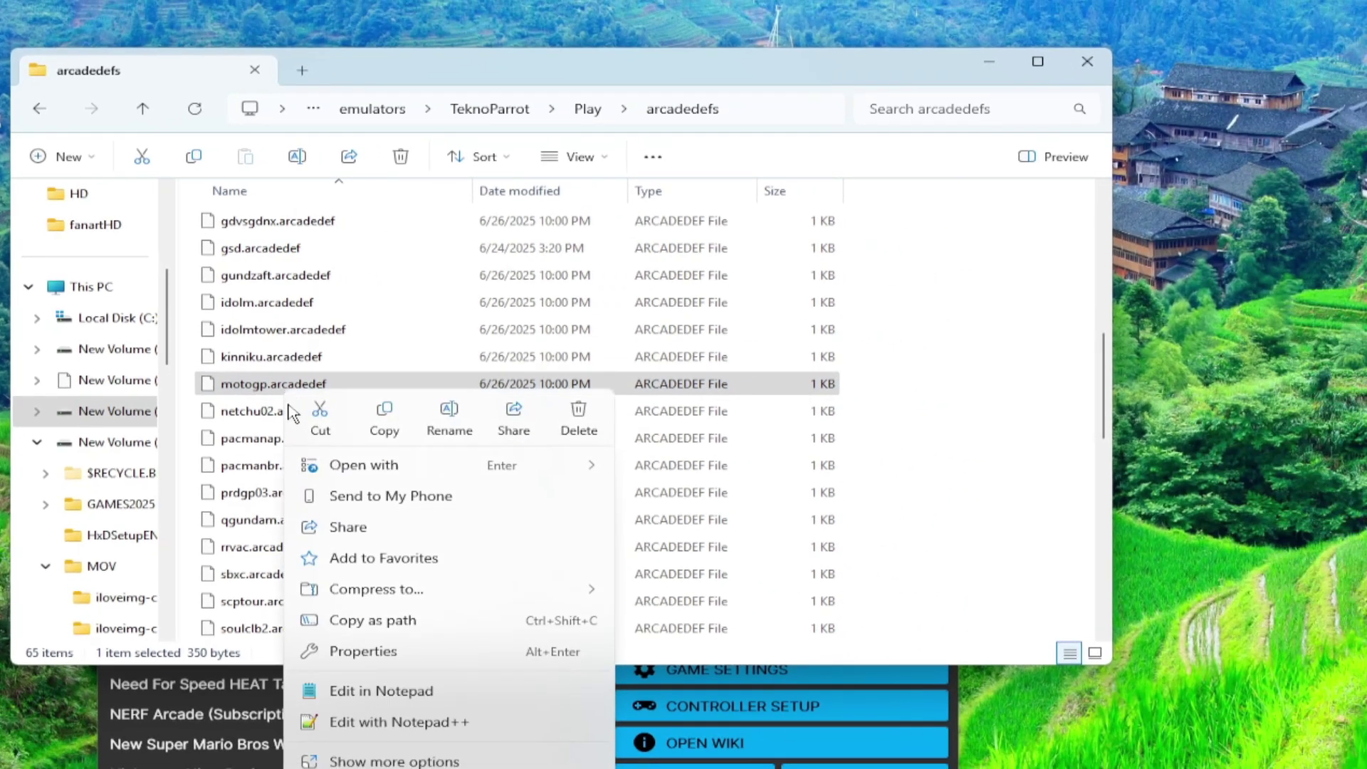
pyautogui.click(392, 430)
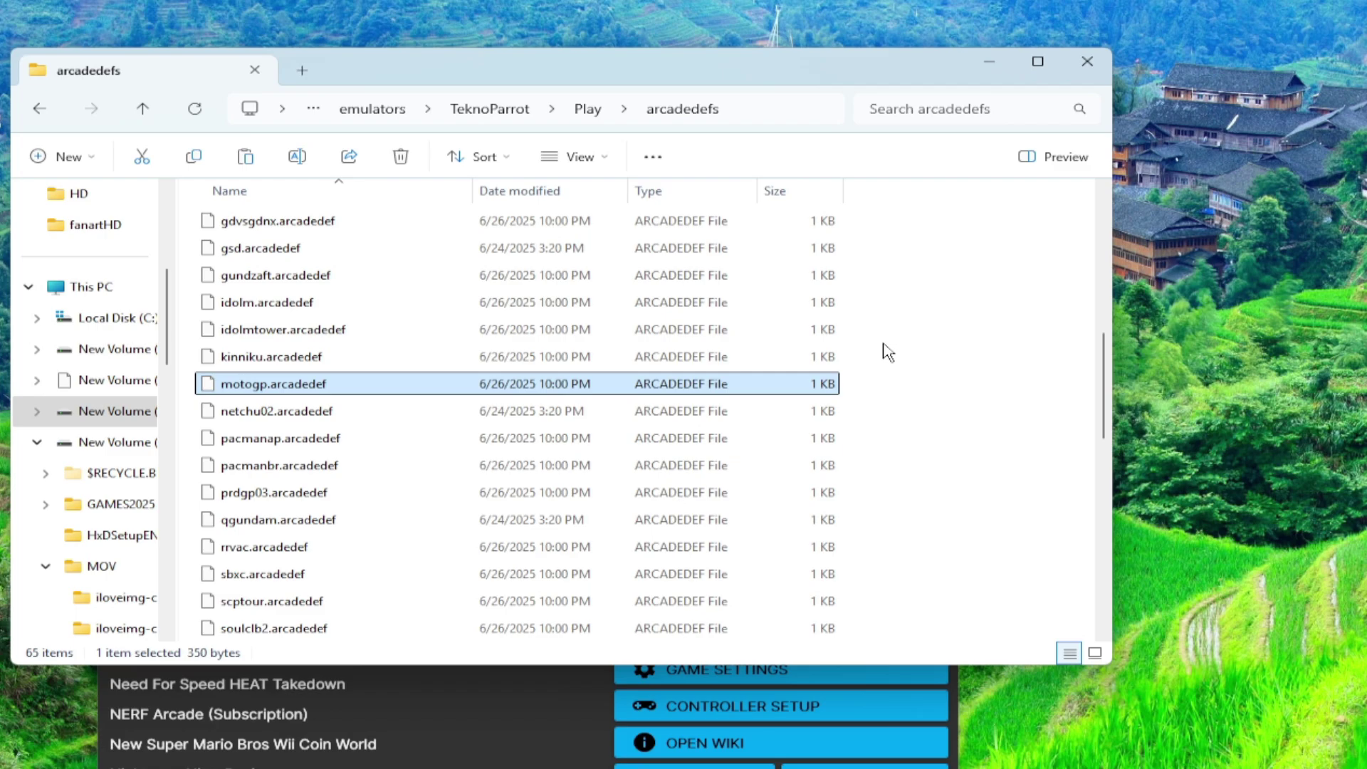
pyautogui.rightClick(886, 350)
pyautogui.click(917, 379)
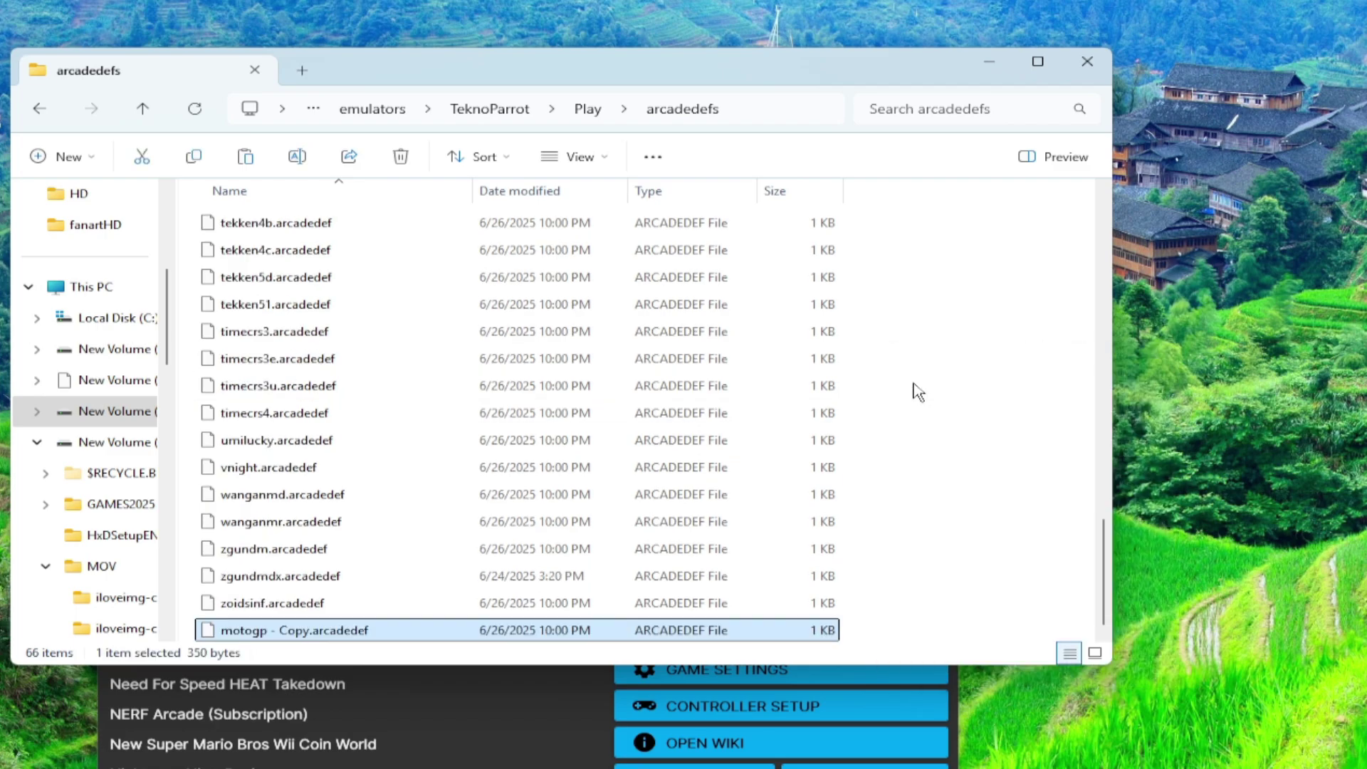
# - Rename the duplicate to motogp2000.arcadedef and minimize File Explorer
pyautogui.click(285, 633)
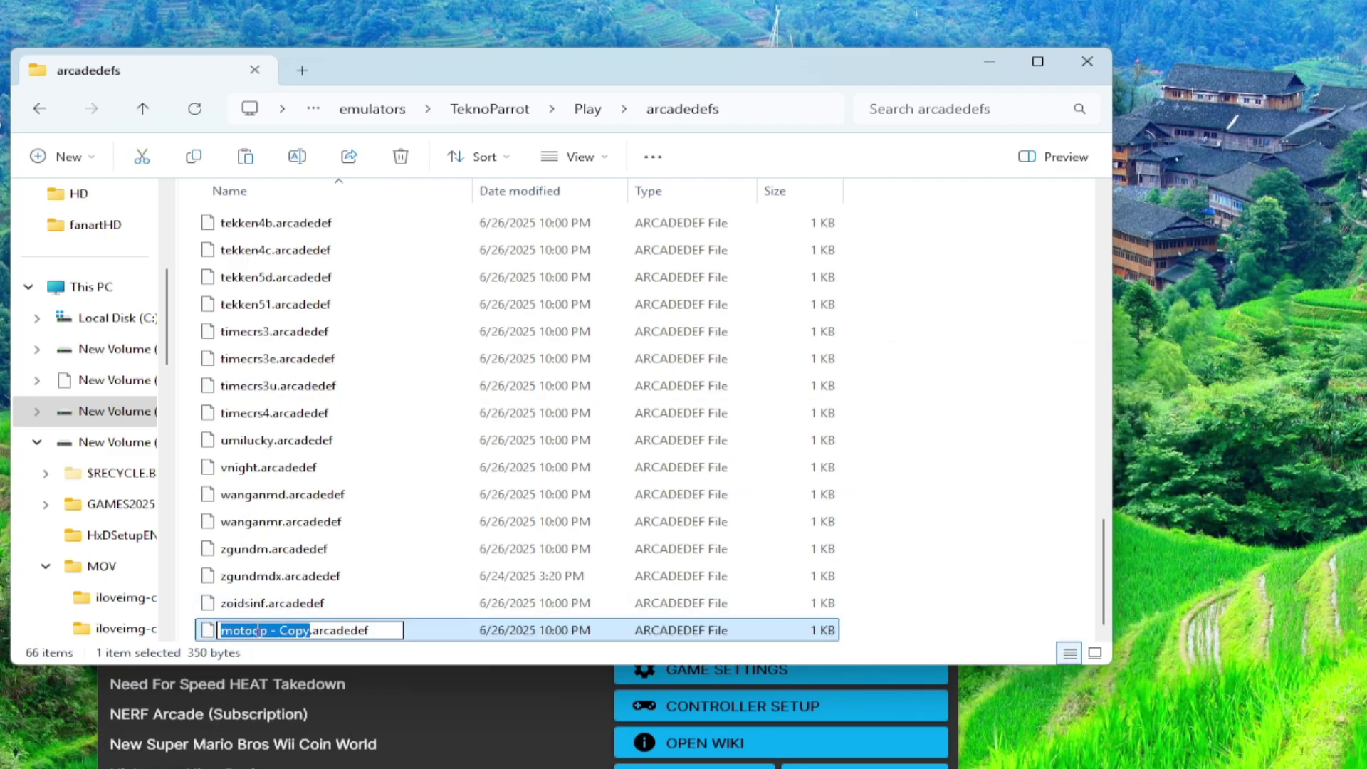
pyautogui.moveTo(267, 632); pyautogui.dragTo(314, 631)
pyautogui.write('20')
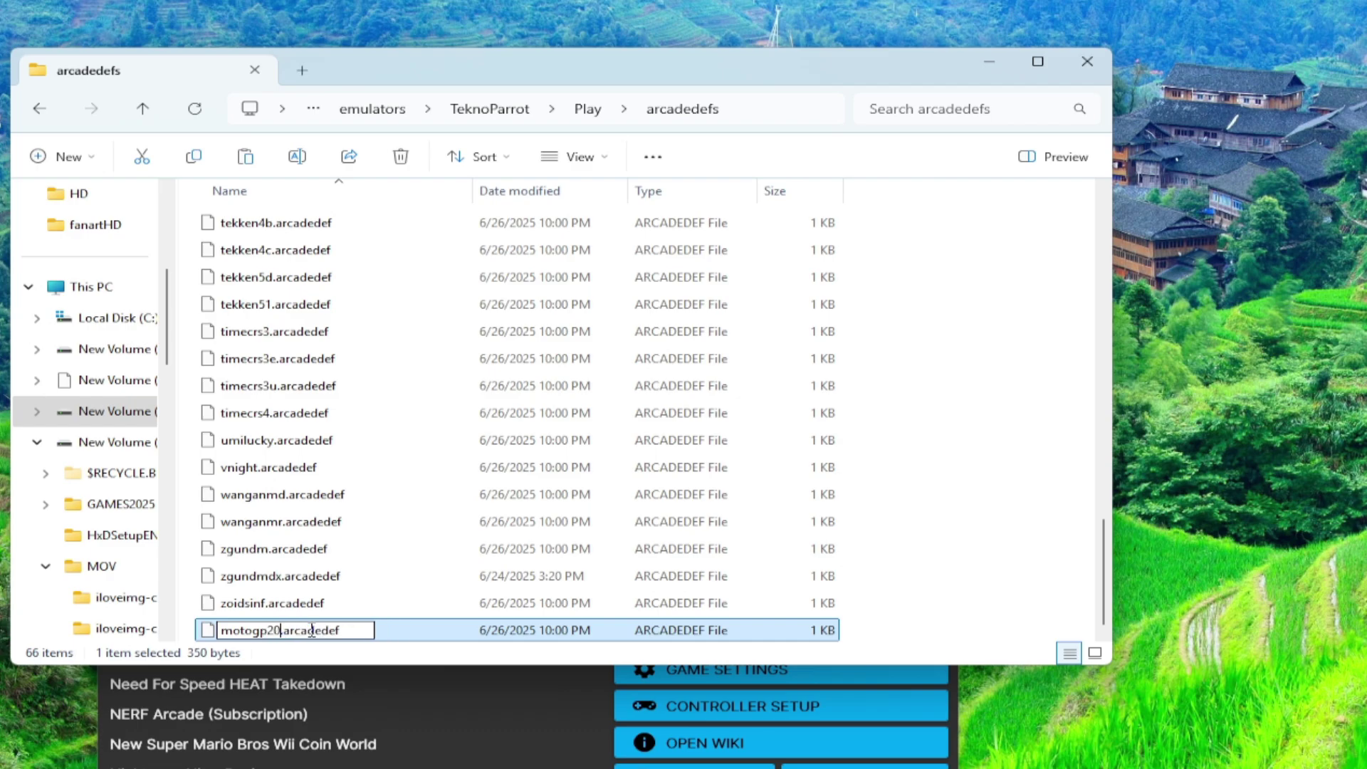
pyautogui.write('00')
pyautogui.click(904, 583)
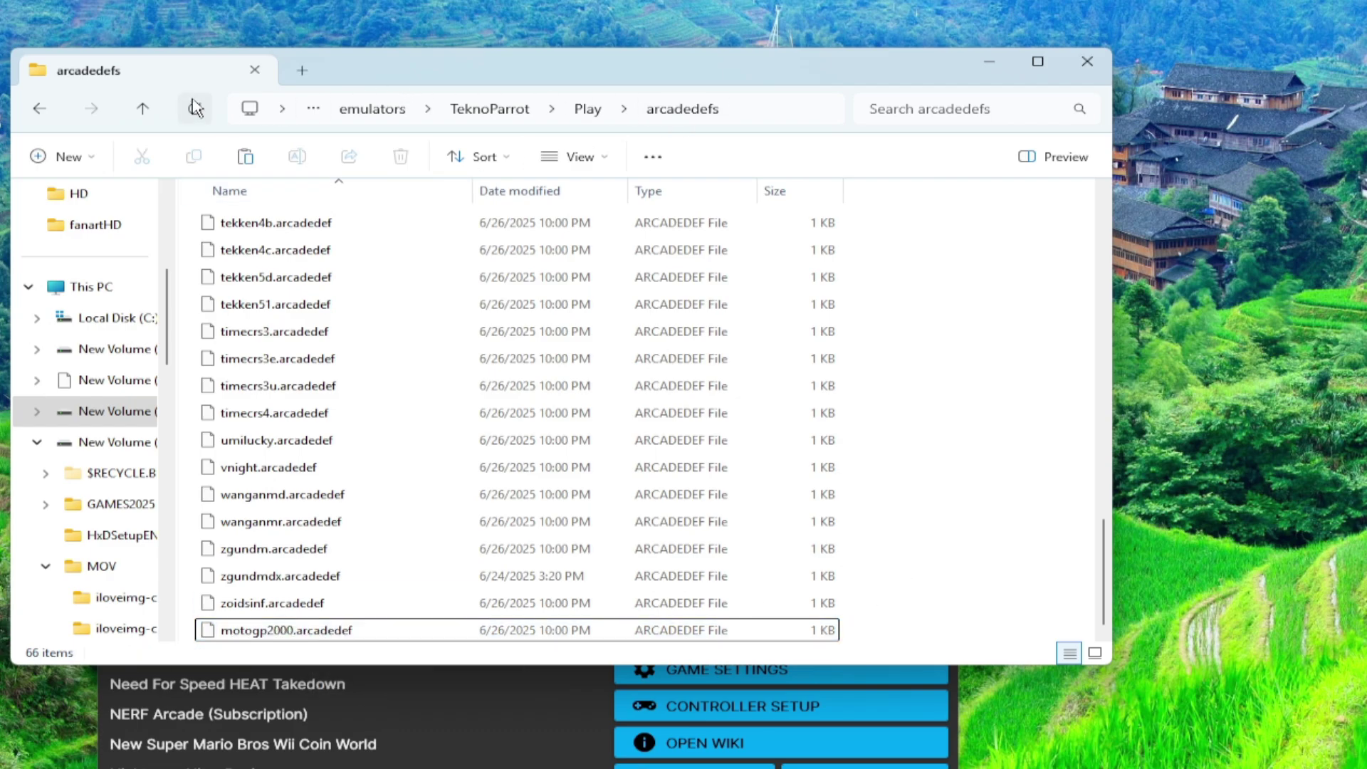
pyautogui.click(995, 71)
# - Reselect Moto GP in the game list to show its Namco System 246 details
pyautogui.click(172, 609)
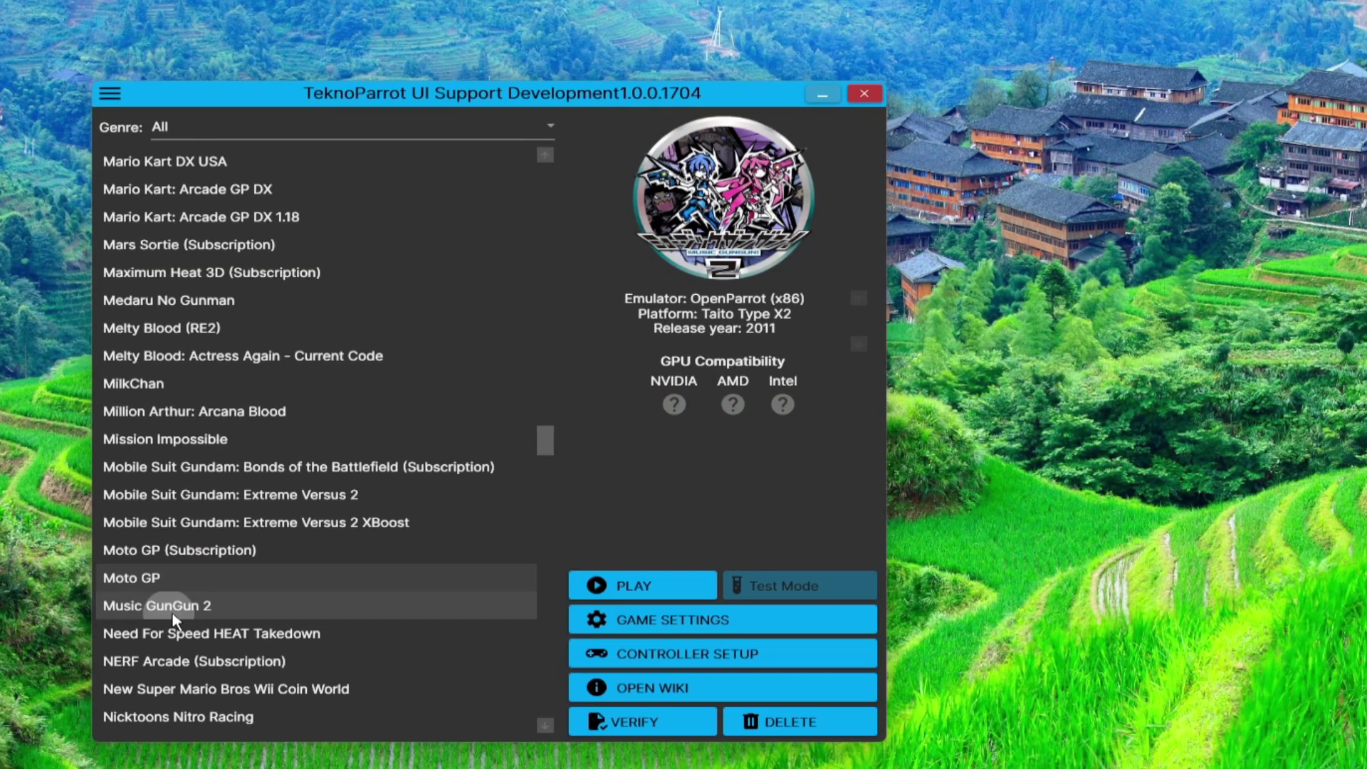
pyautogui.click(253, 578)
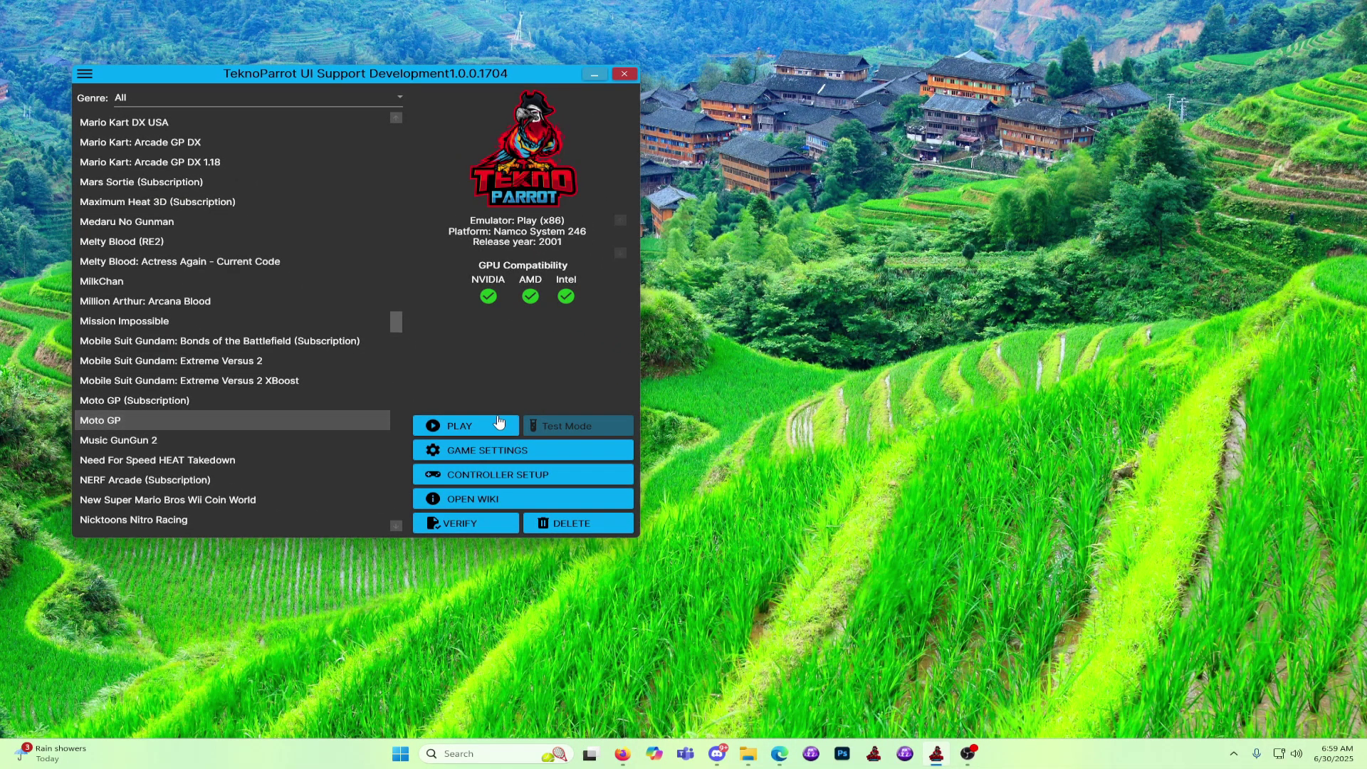